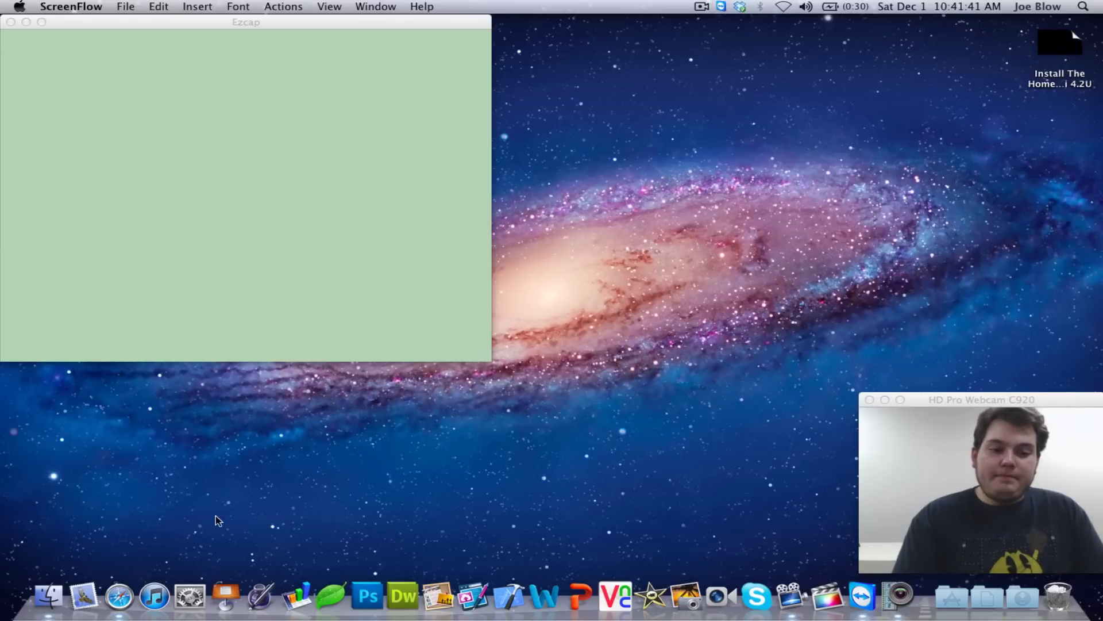
Check the download list in Safari, and copy every item from the Files subfolder of the USB Loader GX folder in Finder.
left_click(118, 592)
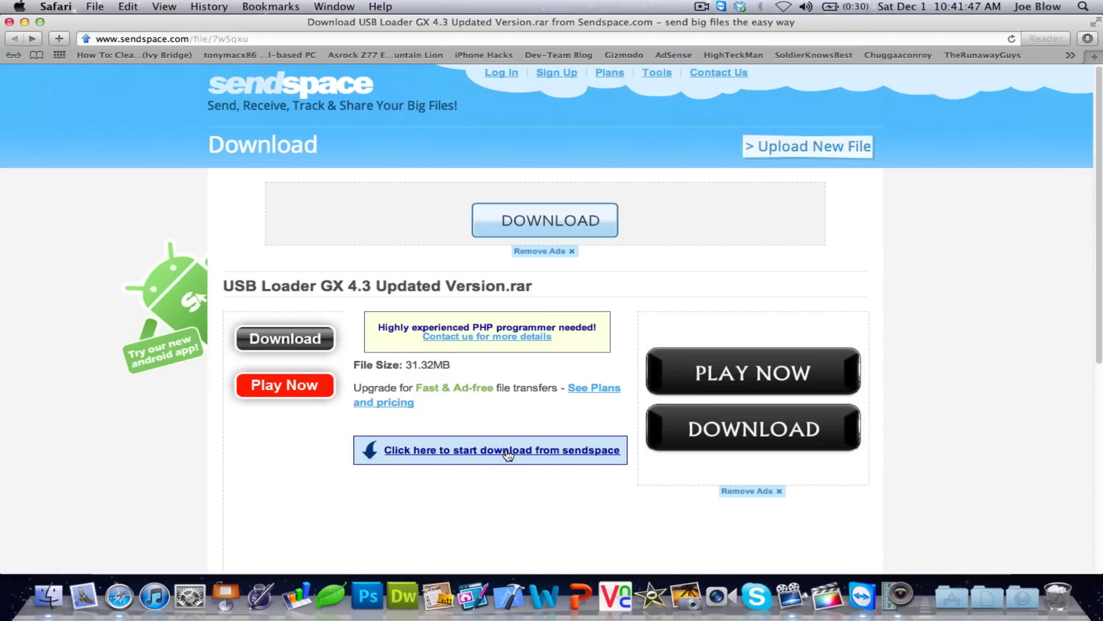
left_click(1087, 38)
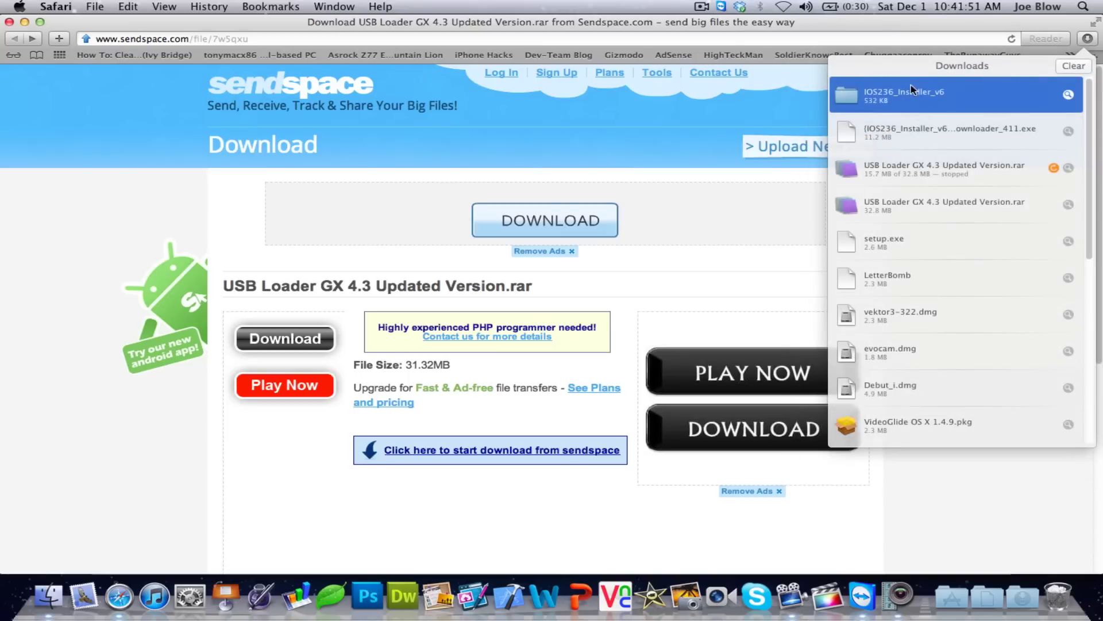
left_click(1022, 598)
left_click(1019, 482)
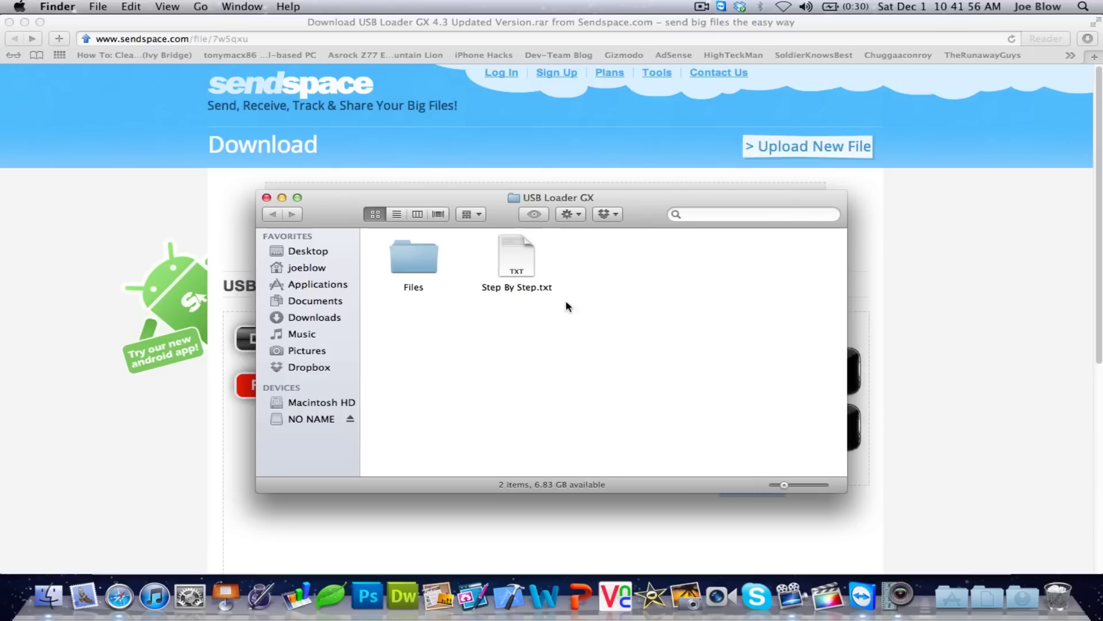
double_click(419, 245)
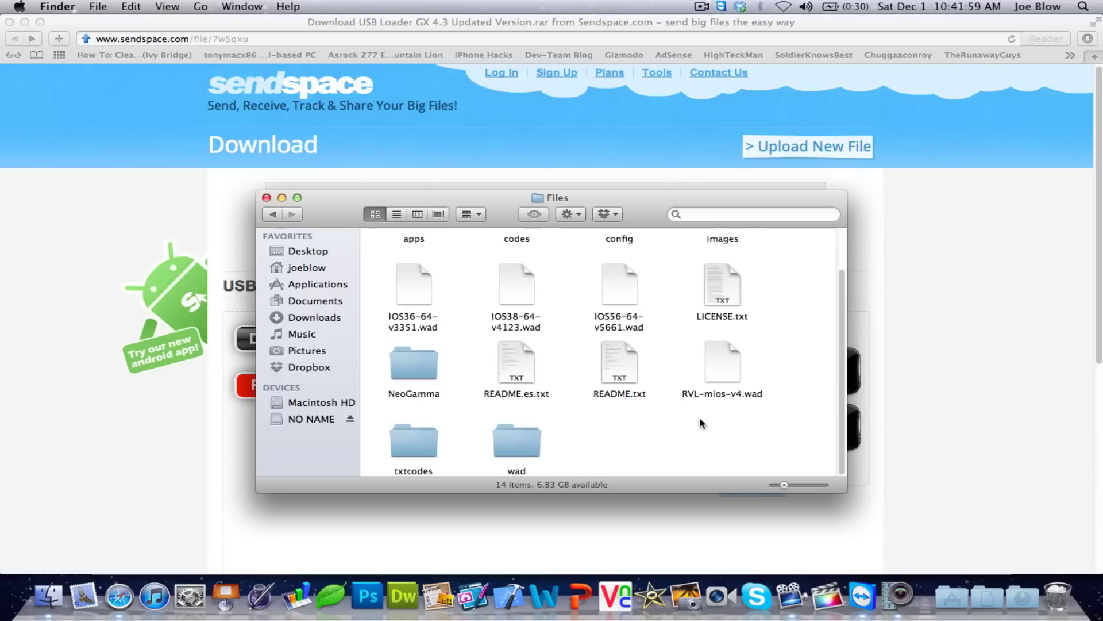
key("super+a")
key("space")
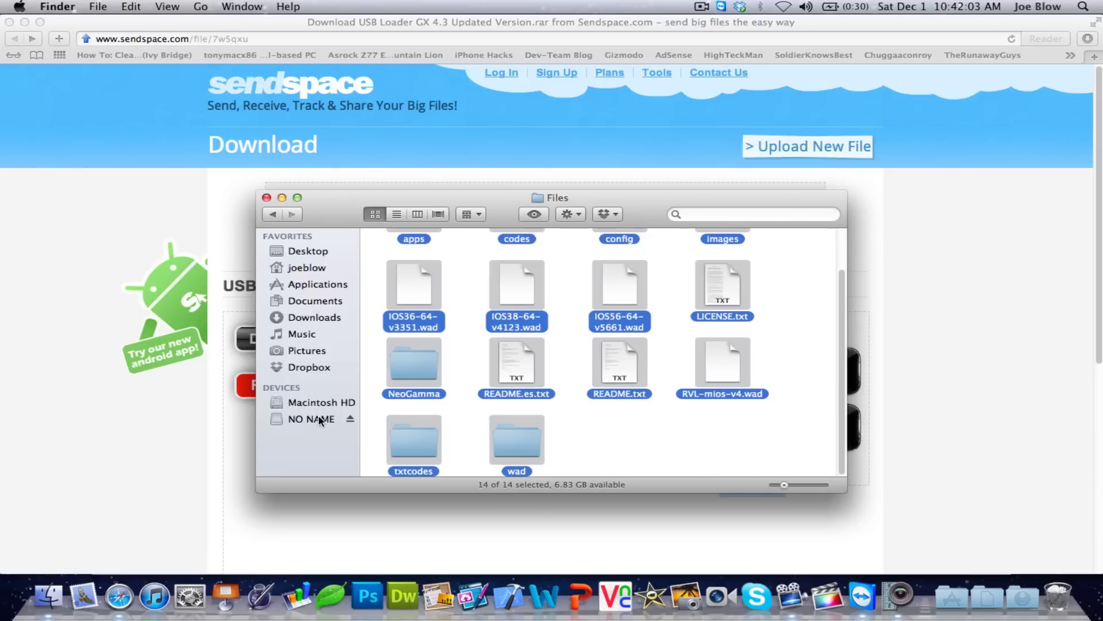
Delete all existing files and folders from the NO NAME drive.
left_click(347, 417)
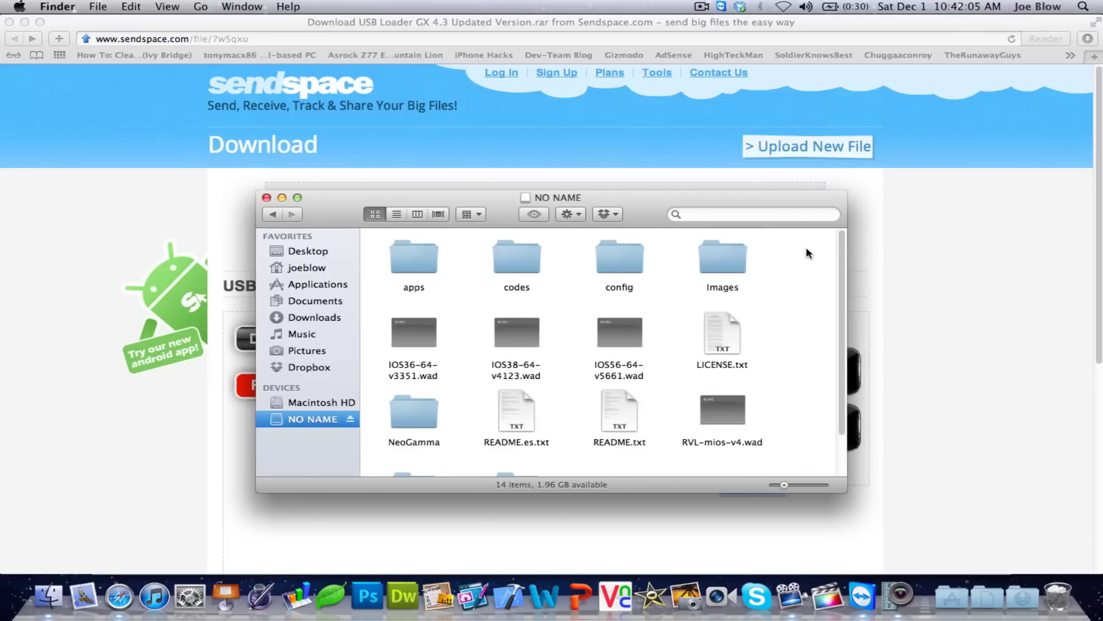
left_click_drag(805, 251, 376, 483)
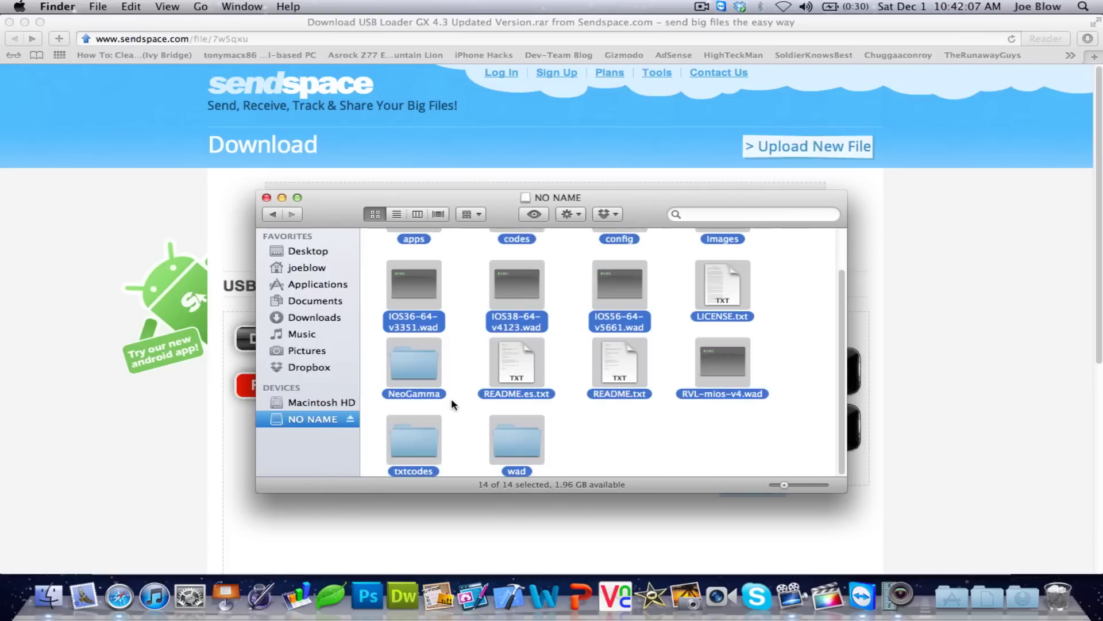
key("super+BackSpace")
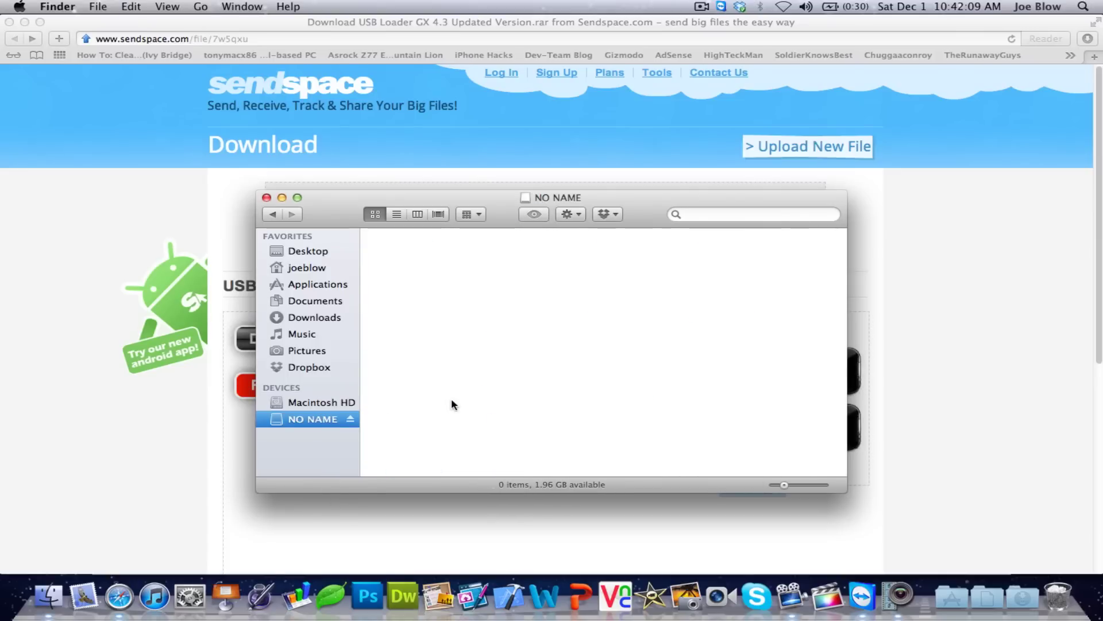
Paste the copied USB Loader GX files onto the NO NAME drive and mute the computer's sound.
right_click(475, 363)
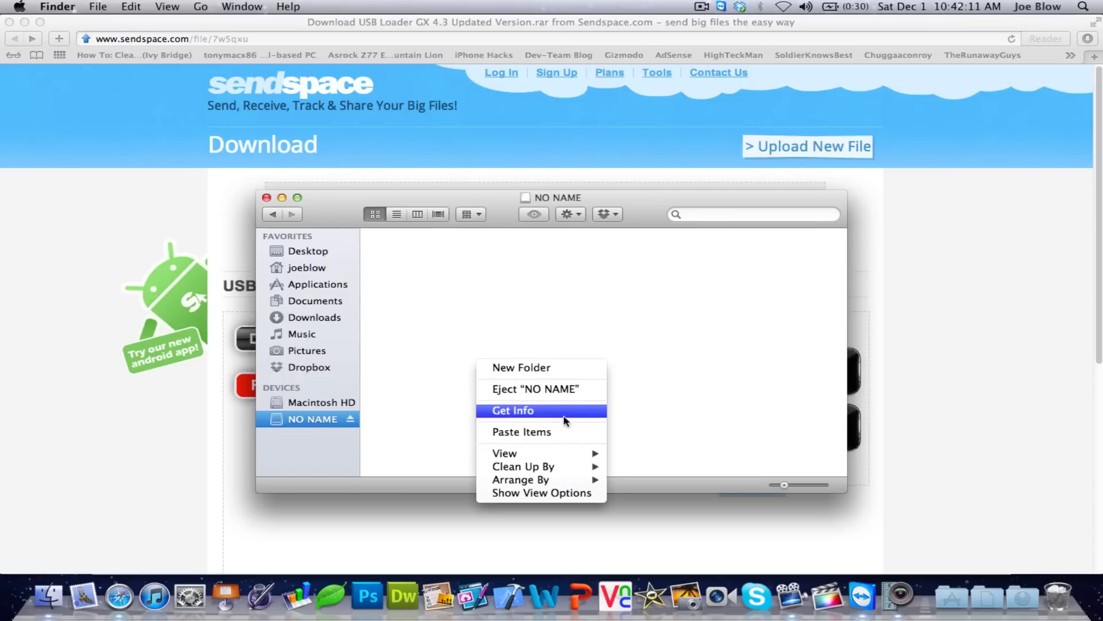
left_click(565, 432)
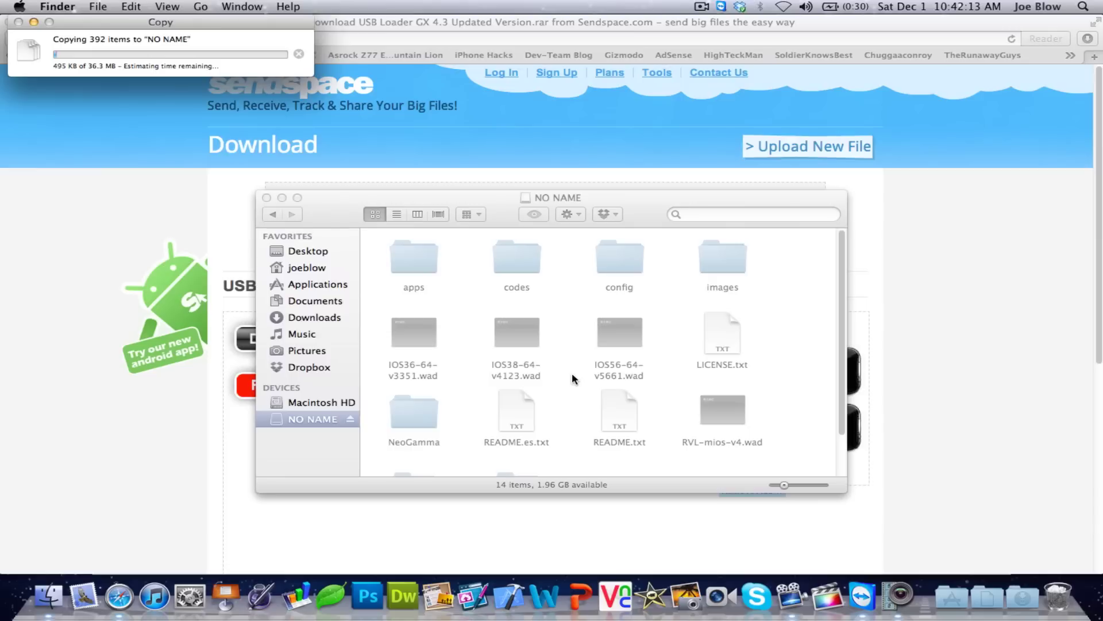
key("XF86AudioMute")
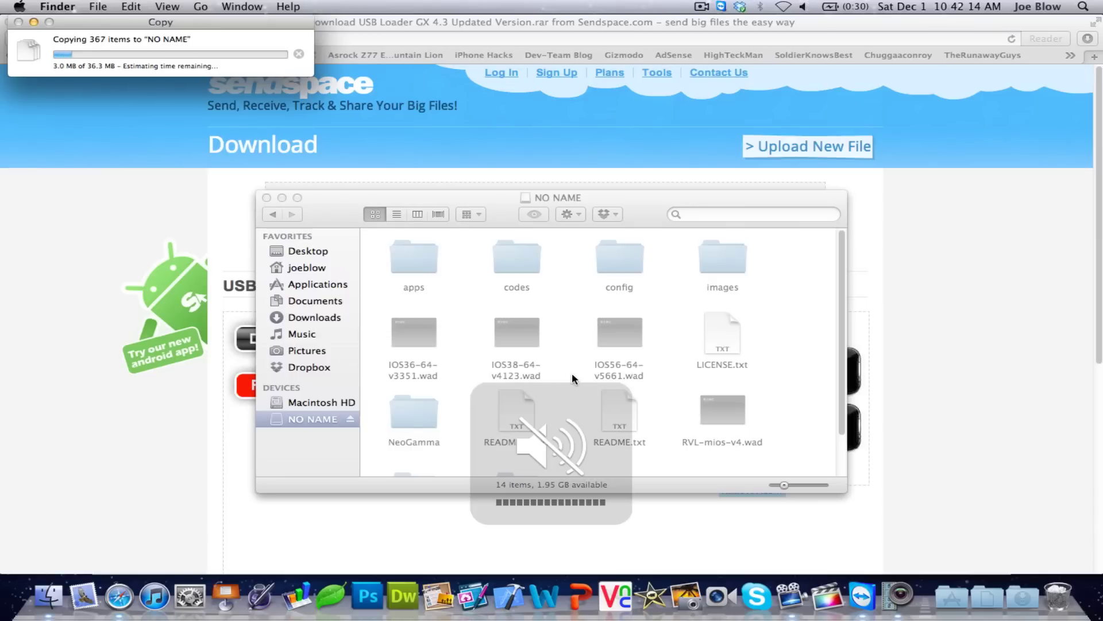
left_click(581, 322)
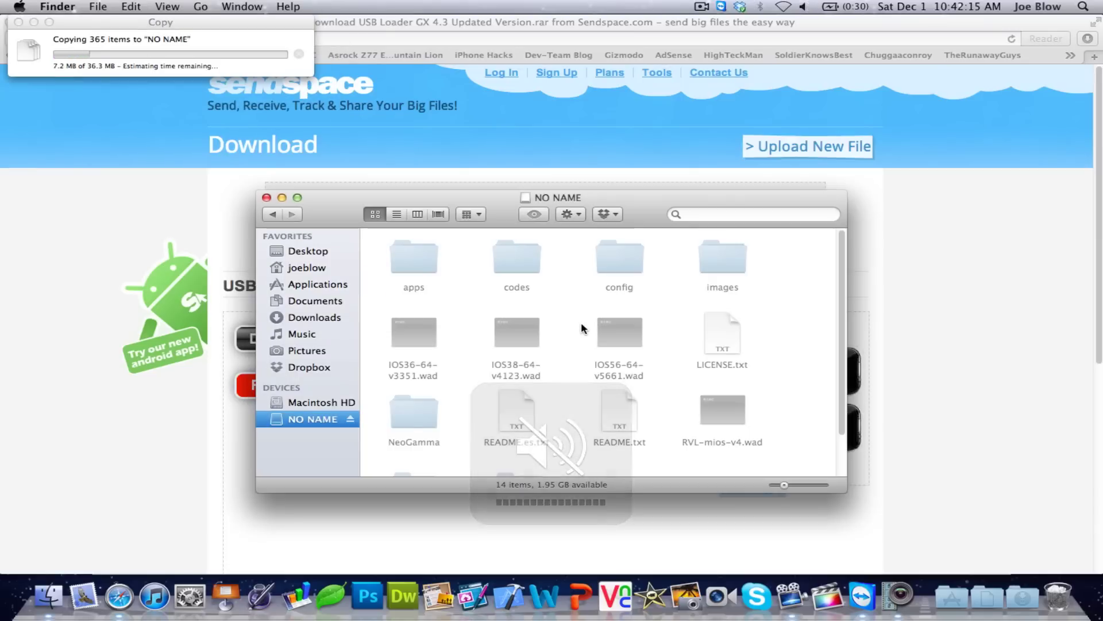
Close the NO NAME Finder window and hide Safari.
left_click(267, 198)
left_click(66, 236)
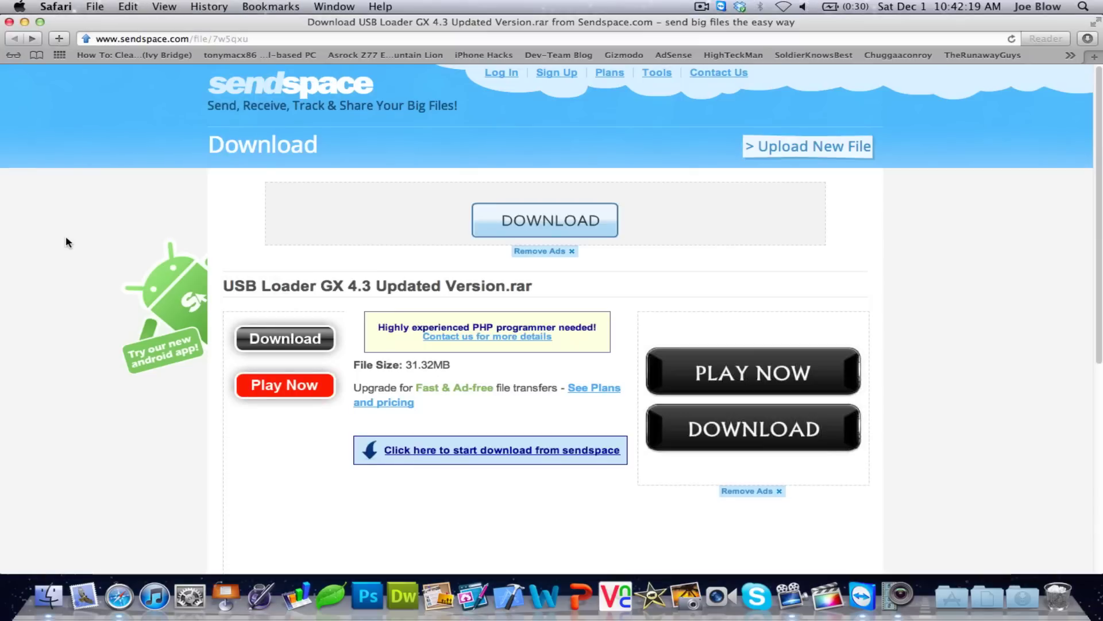
key("super+h")
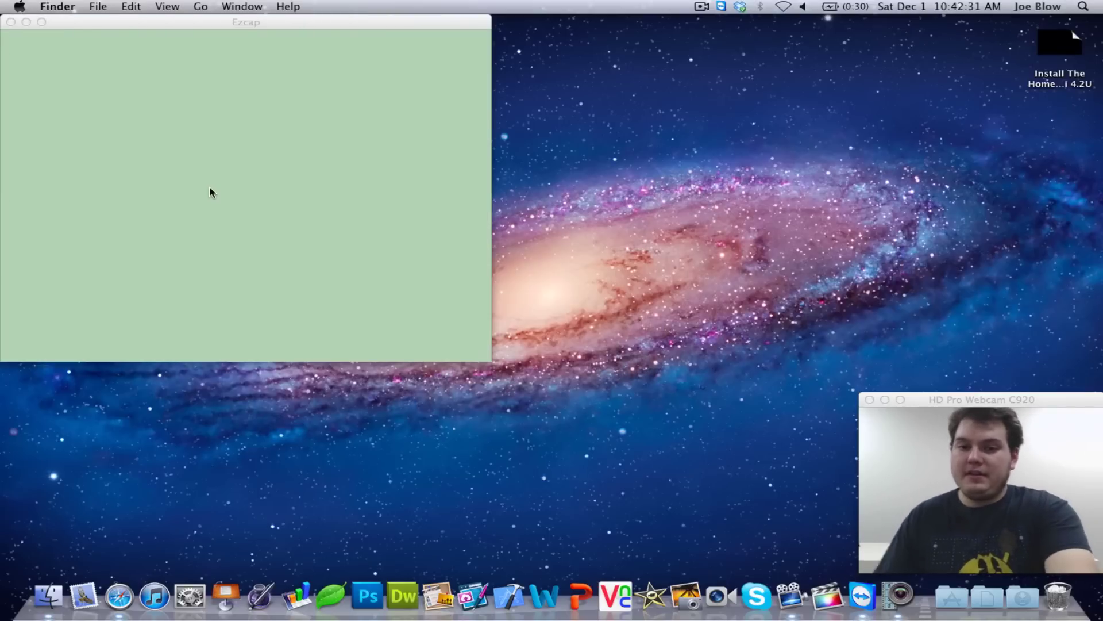
Show the Ezcap feed full screen in VideoGlide Capture and start the Homebrew Channel on the Wii.
key("Return")
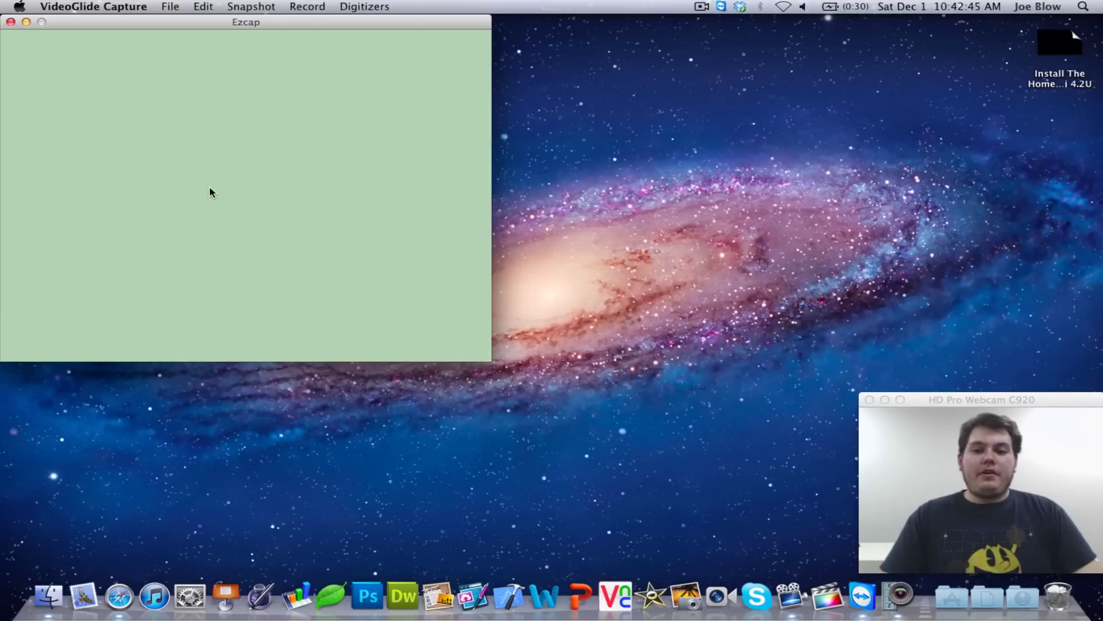
key("super+f")
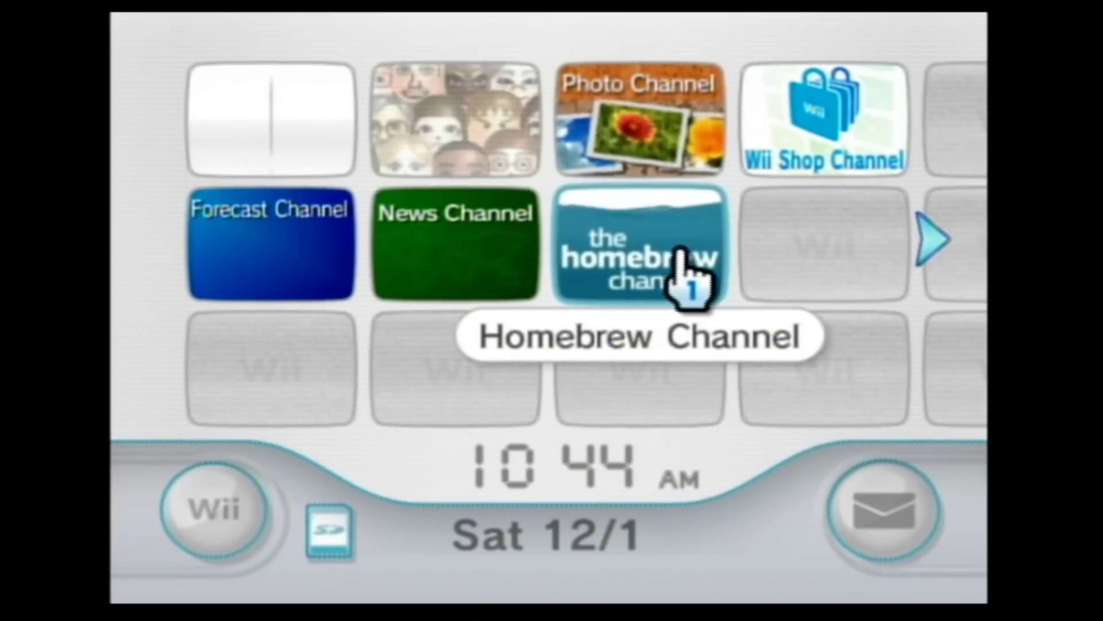
left_click(632, 234)
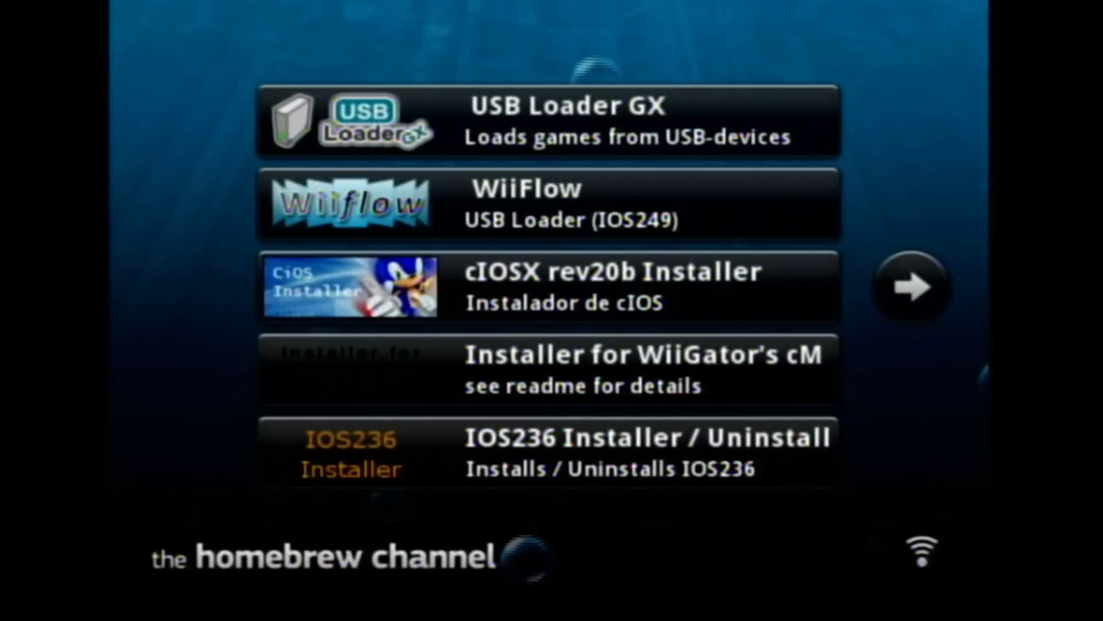
Load the IOS236 Installer / Uninstaller from the Homebrew Channel's application list.
key("Down")
key("Down")
key("Down")
key("Down")
key("Down")
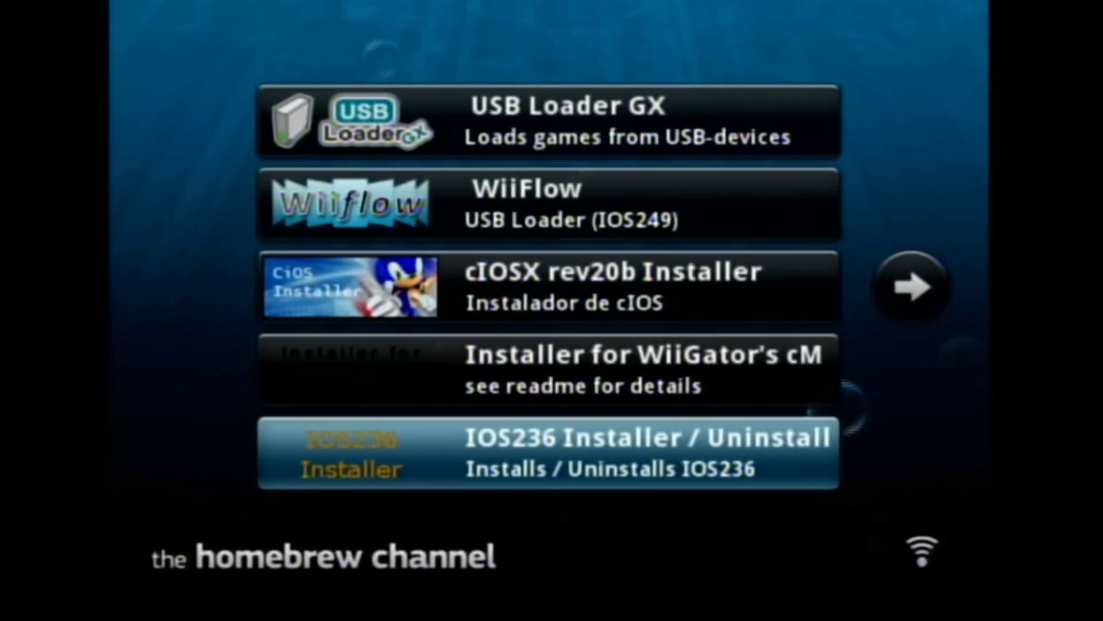
key("Return")
key("Left")
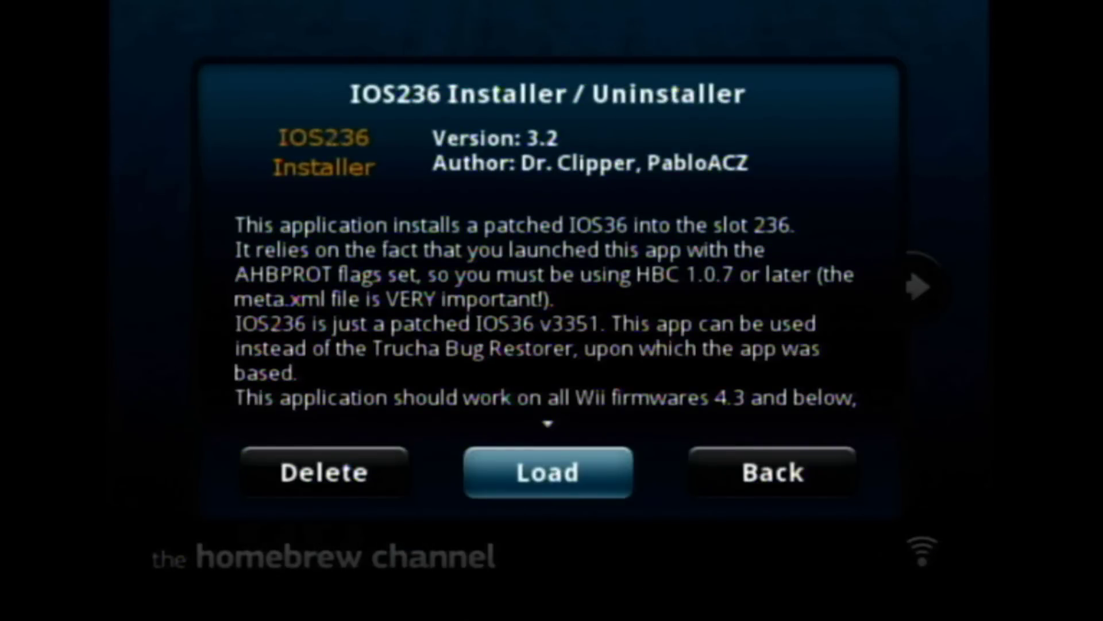
key("Return")
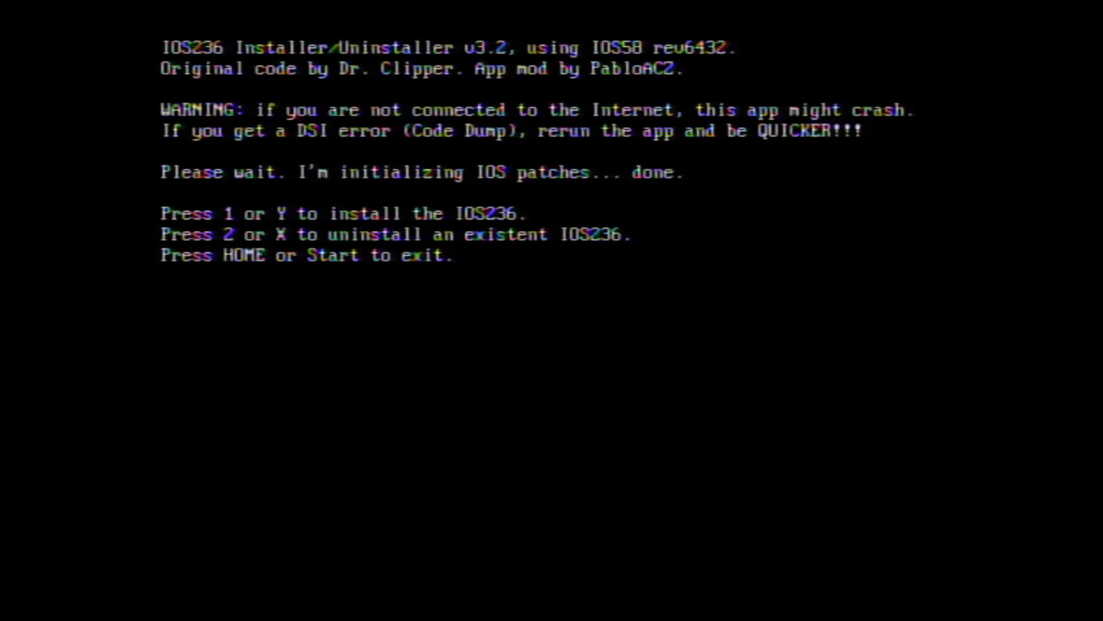
Install IOS236 using the Download IOS from NUS option, and exit the installer.
key("1")
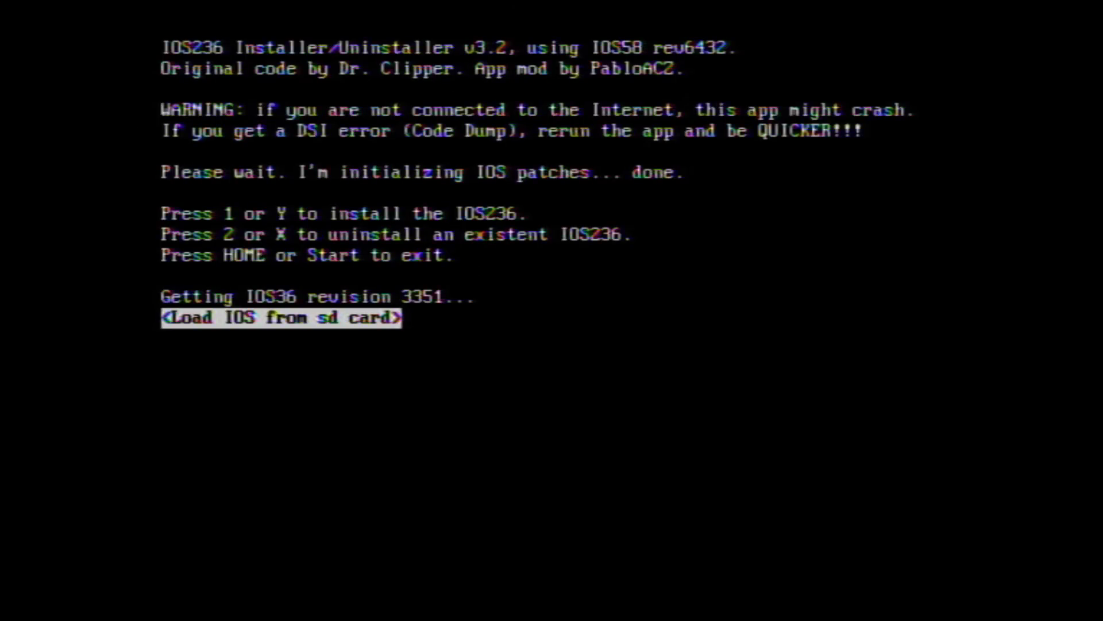
key("Right")
key("Right")
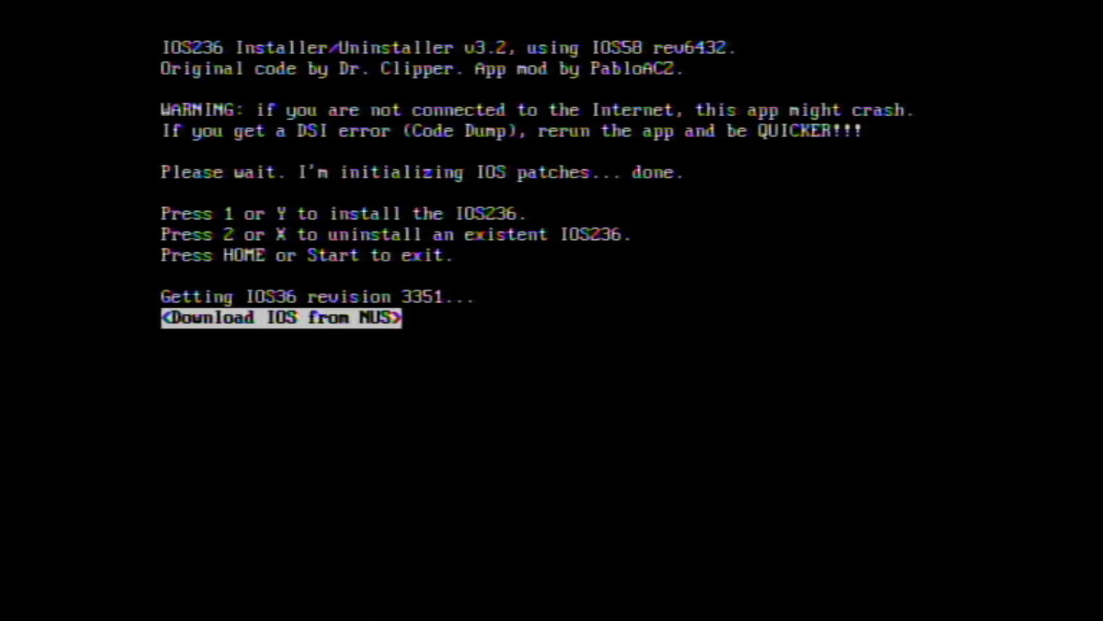
key("Return")
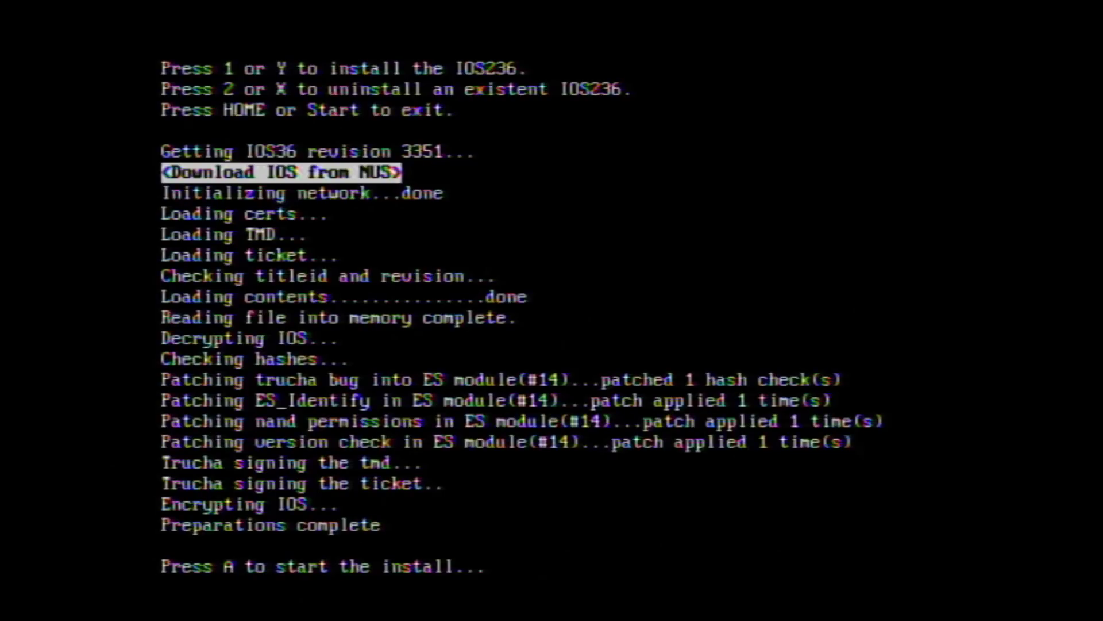
key("a")
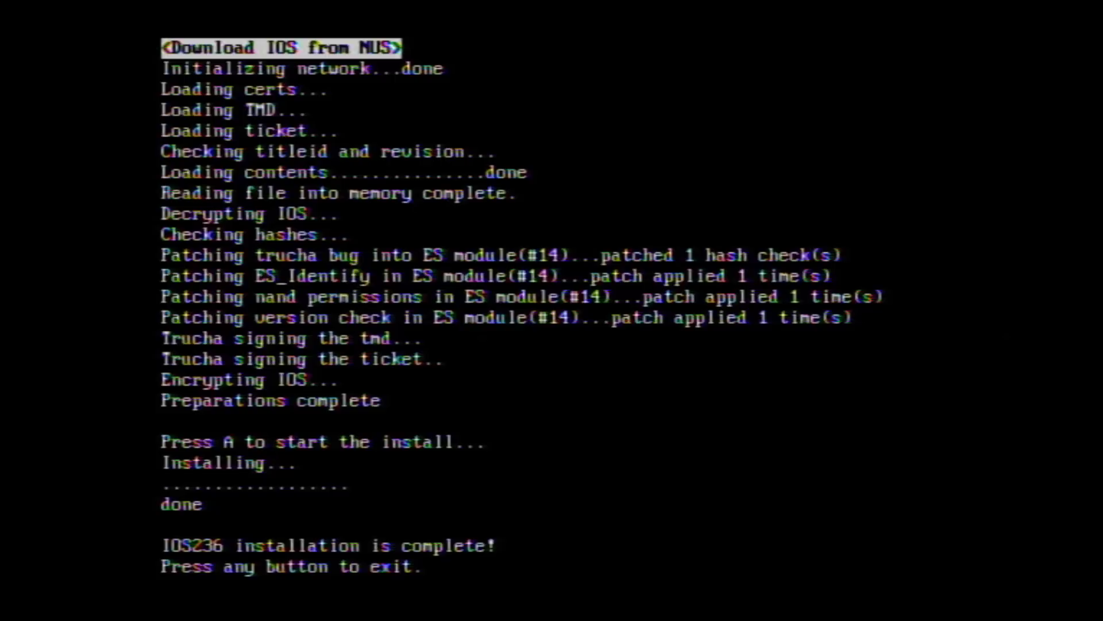
key("a")
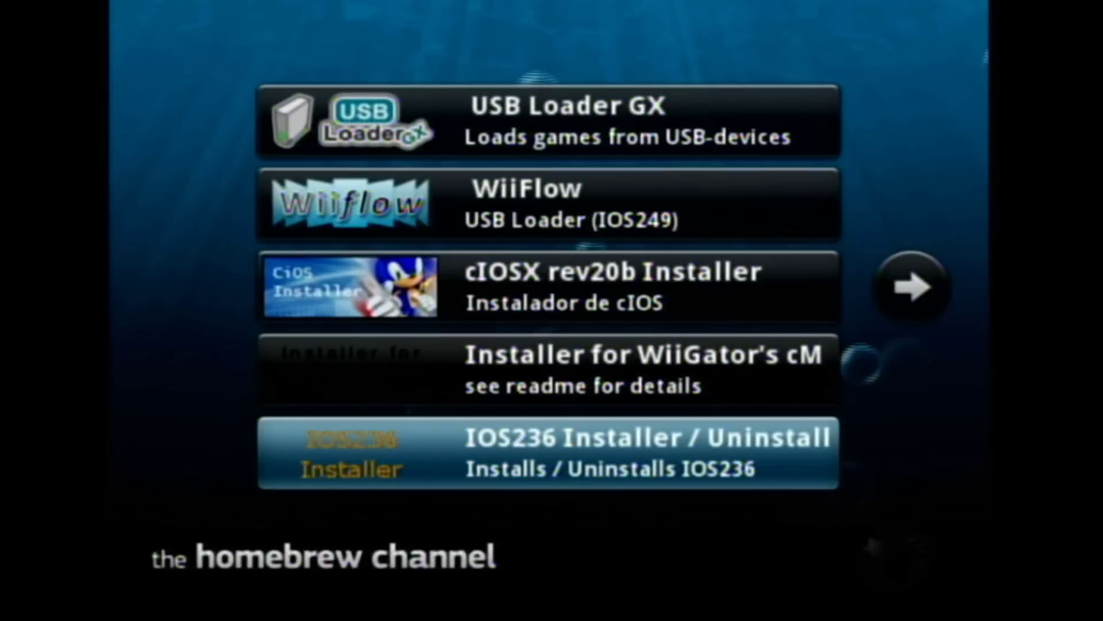
Load the cIOSX rev20b Installer from the Homebrew Channel's application list.
key("Up")
key("Up")
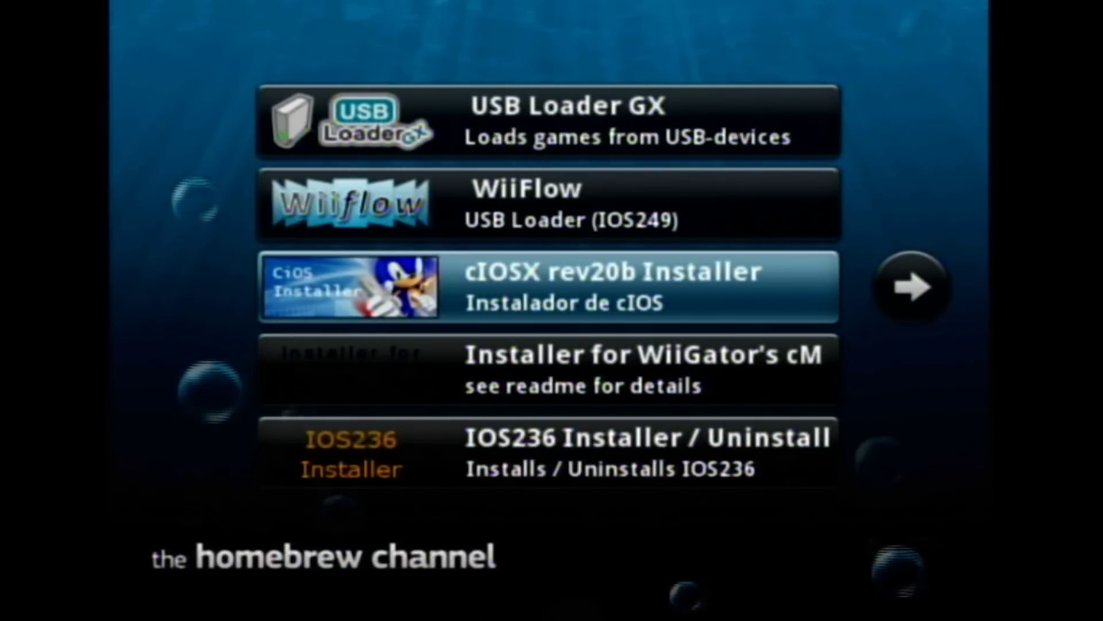
key("Return")
key("Left")
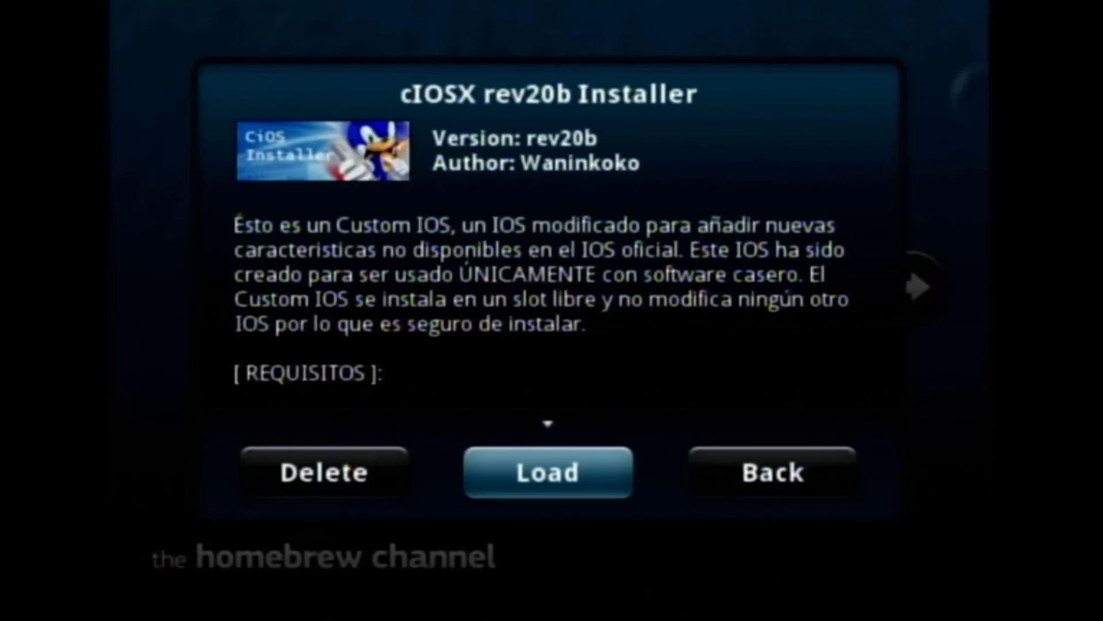
key("Escape")
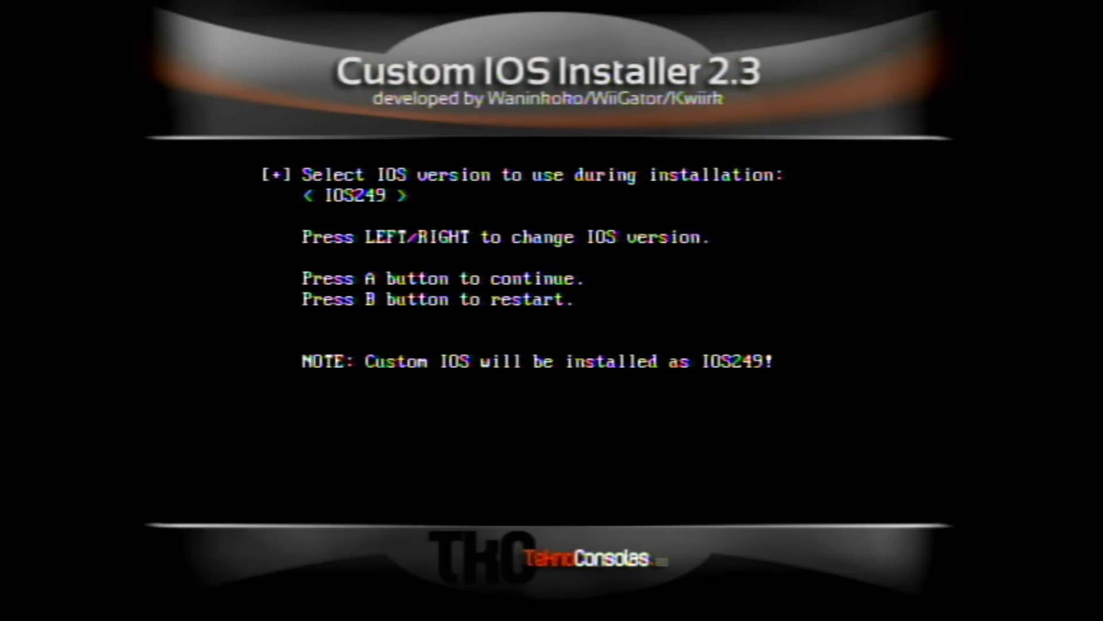
Change the IOS version used during installation from the default IOS249, and accept the disclaimer.
key("Left")
key("Return")
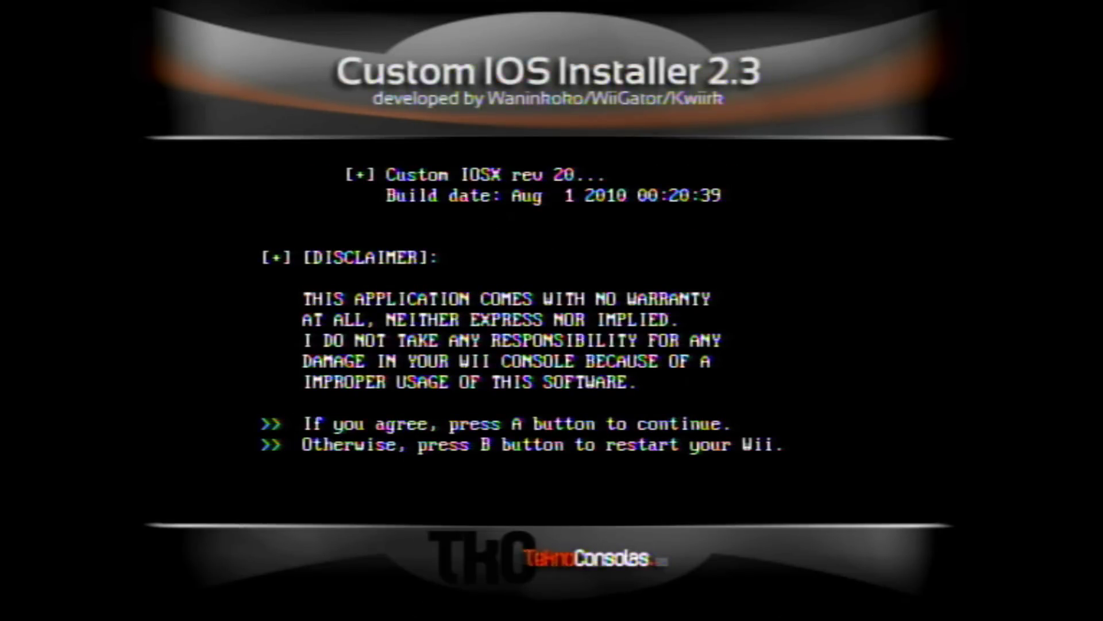
key("Return")
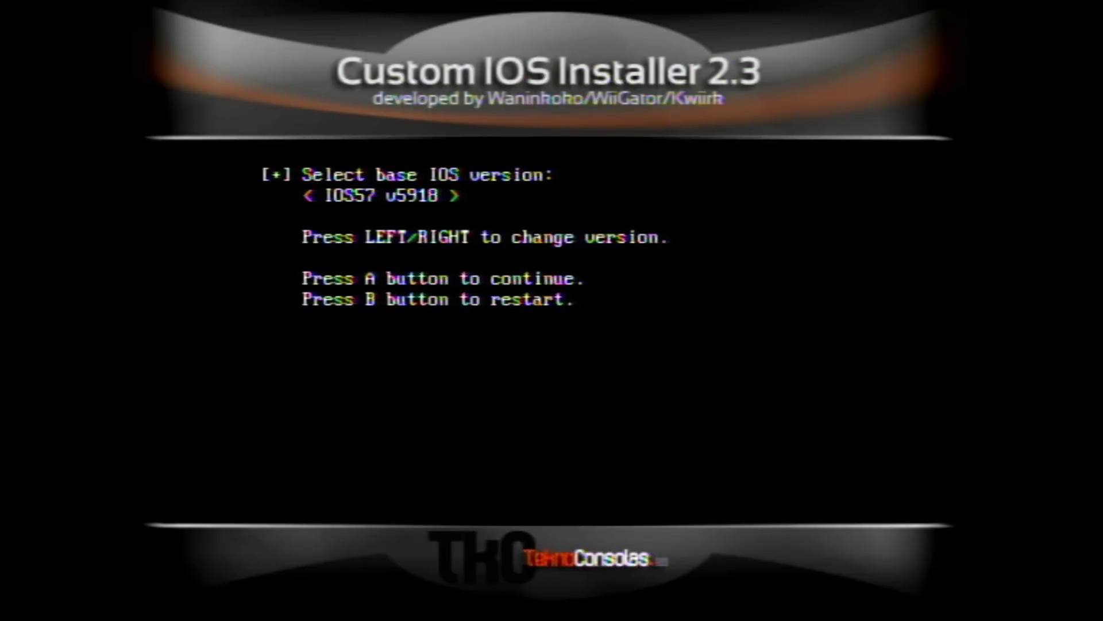
Pick the base IOS version adjacent to IOS57 v5918 and install the custom IOS into slot IOS249 by network installation.
key("Left")
key("Return")
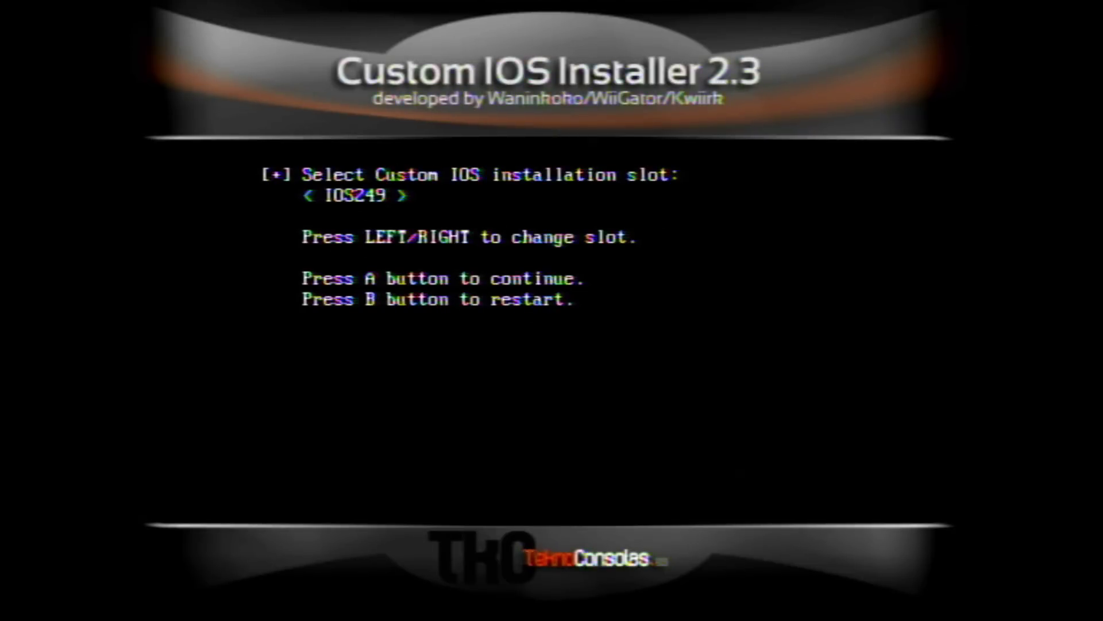
key("Return")
key("Right")
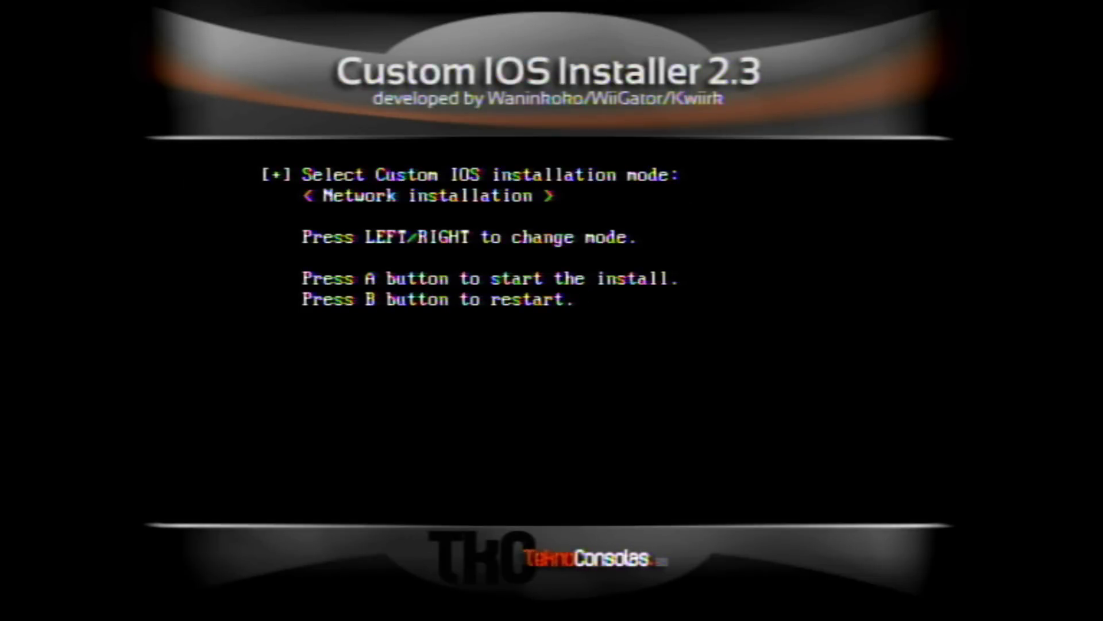
key("Return")
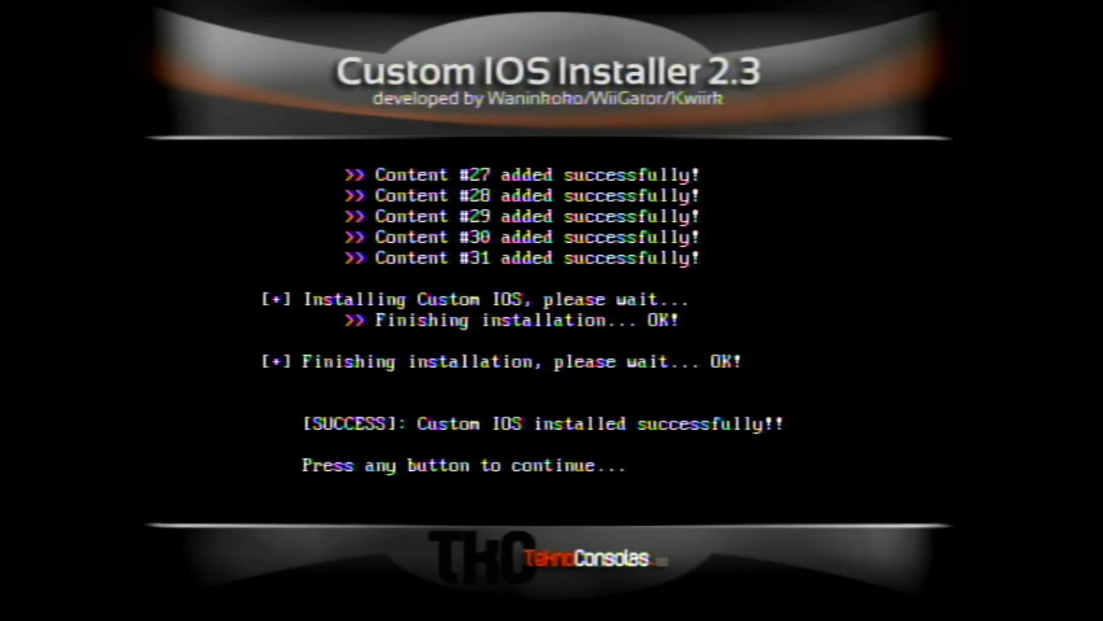
key("Return")
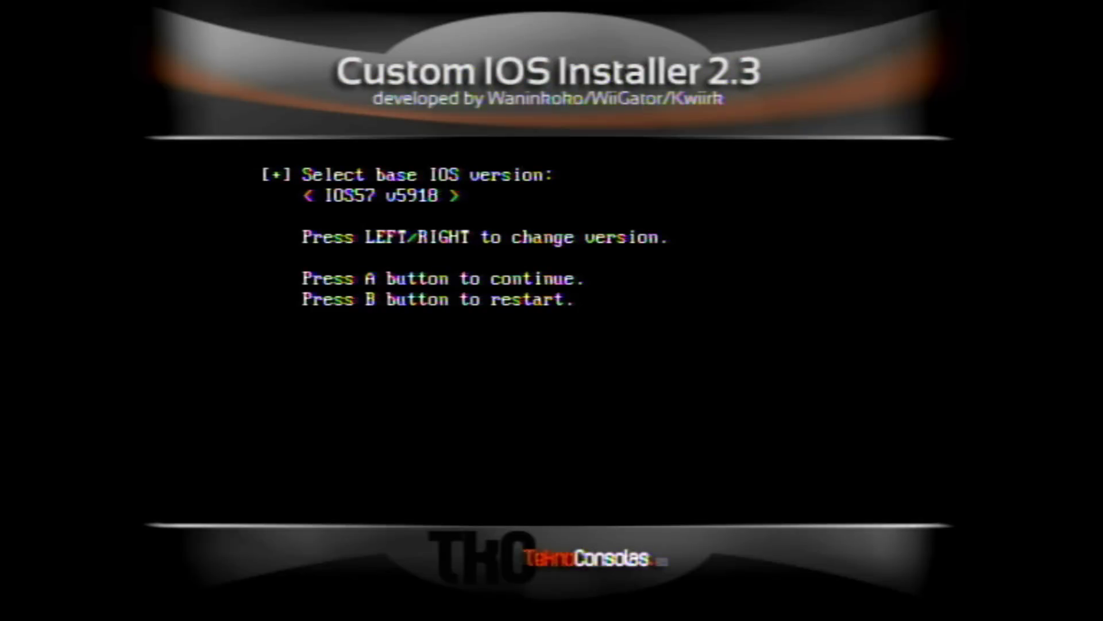
Select another base IOS version for a second custom IOS and continue to the installation slot choice.
key("Left")
key("Left")
key("Left")
key("Left")
key("Left")
key("Right")
key("Return")
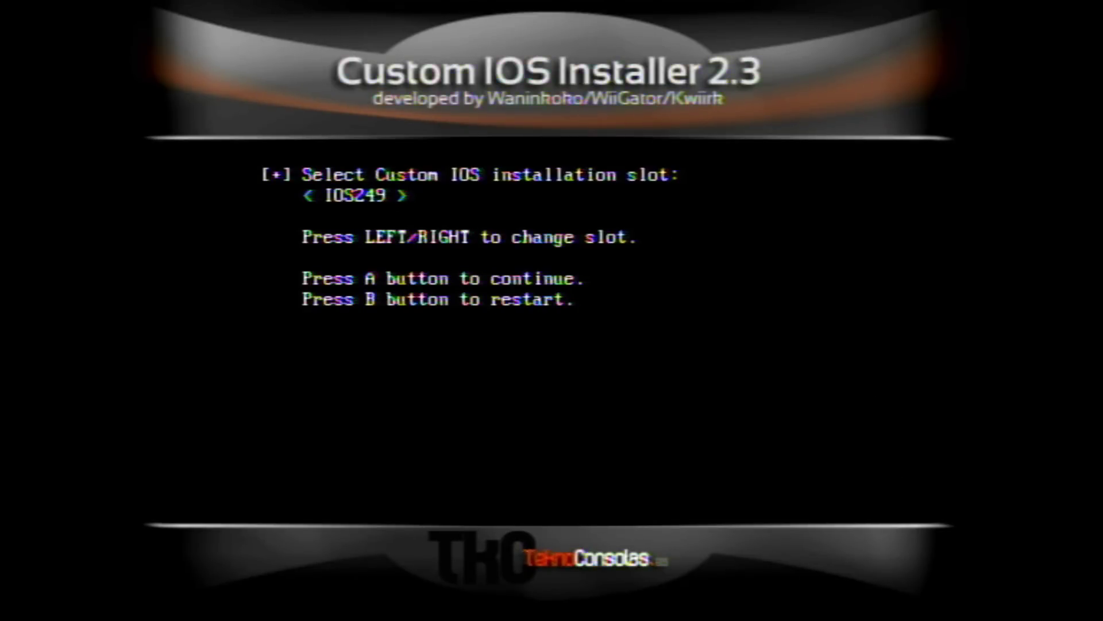
Choose the installation slot adjacent to IOS249, install the custom IOS by network installation, and exit the installer.
key("Right")
key("Return")
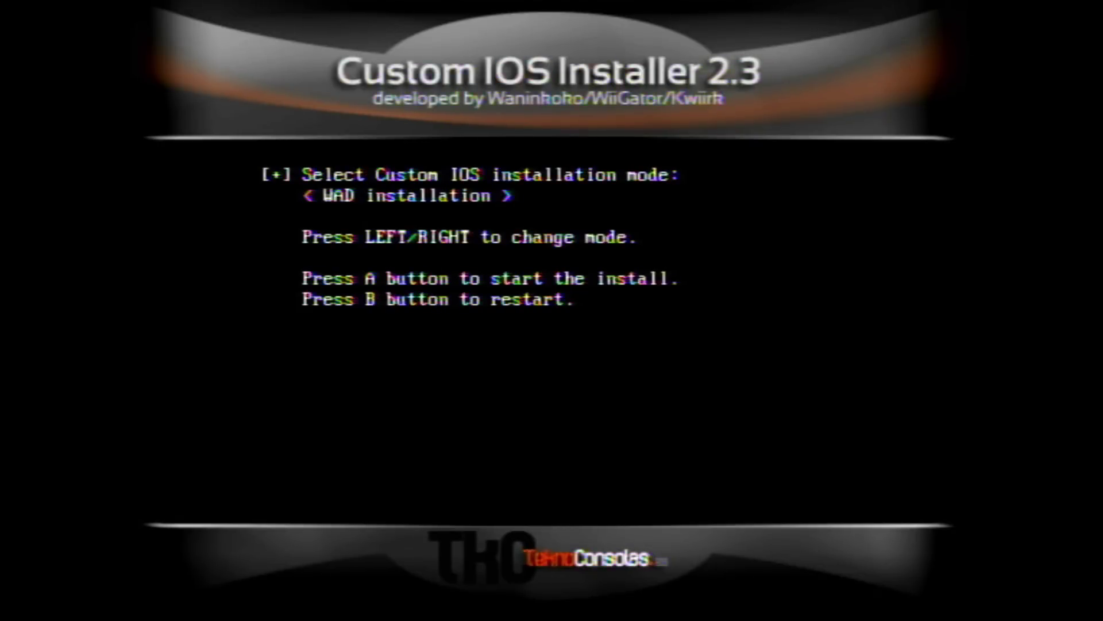
key("Right")
key("Return")
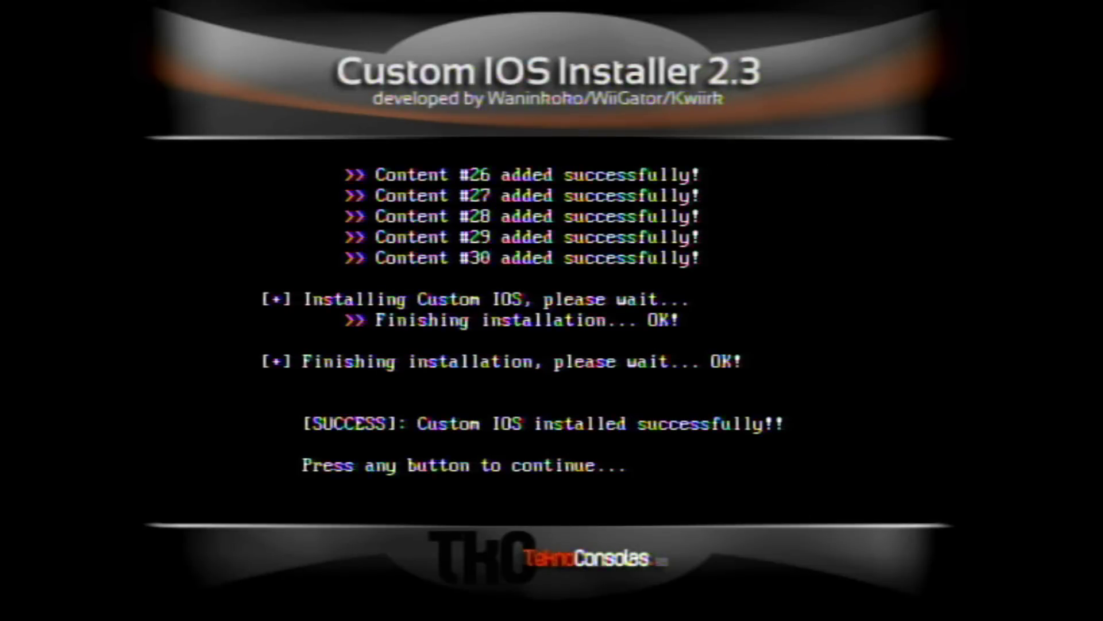
key("Return")
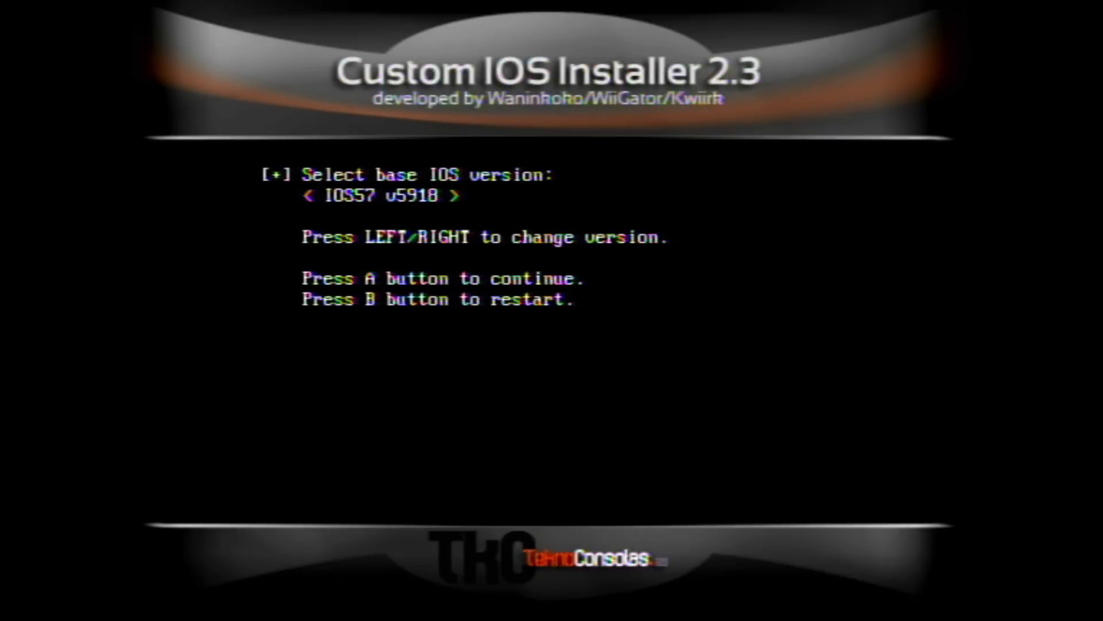
key("b")
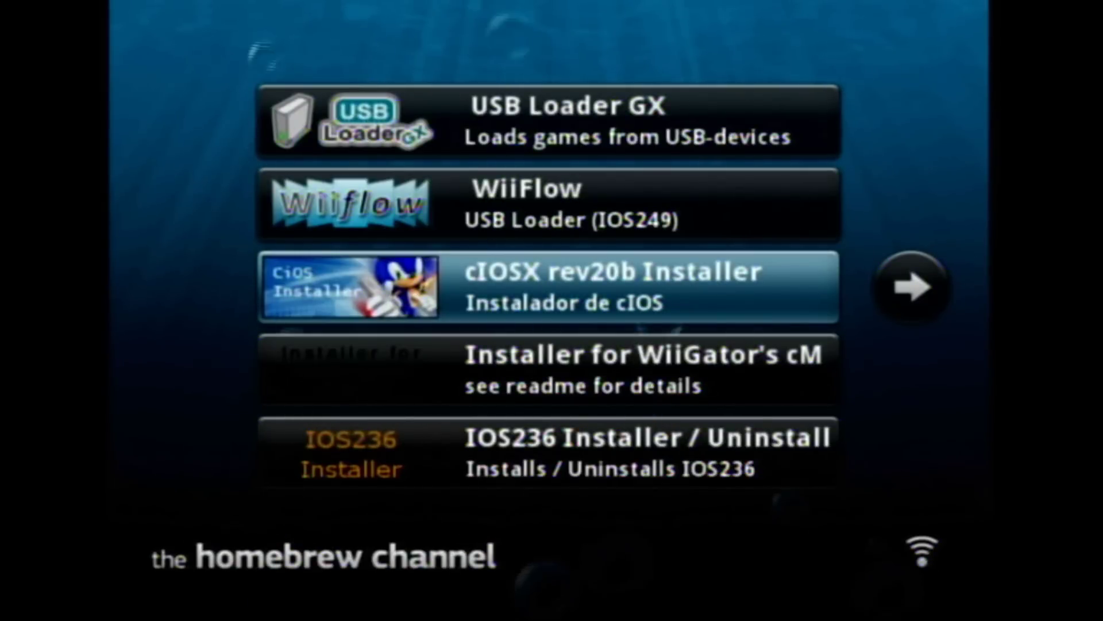
Load WAD Manager 1.7 from the Homebrew Channel's application list.
key("Right")
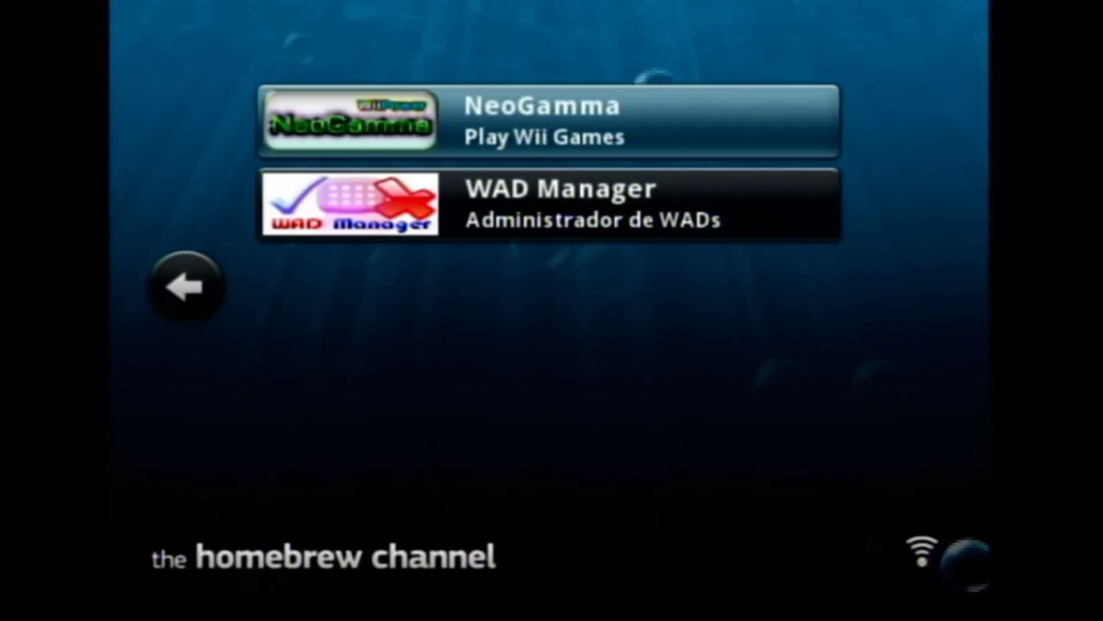
key("Down")
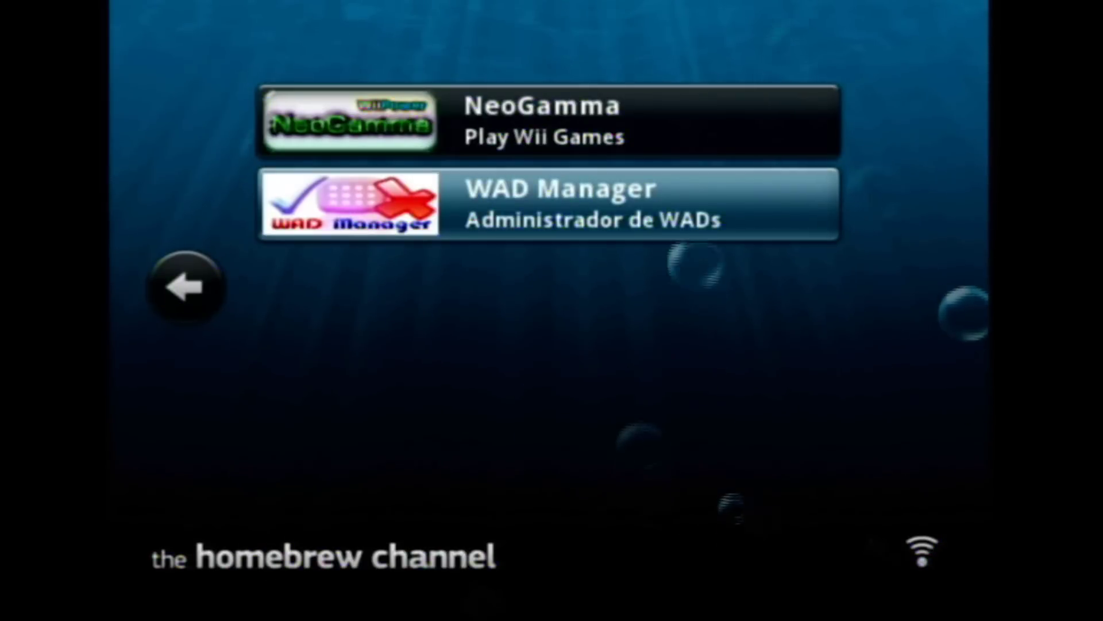
key("Return")
key("Left")
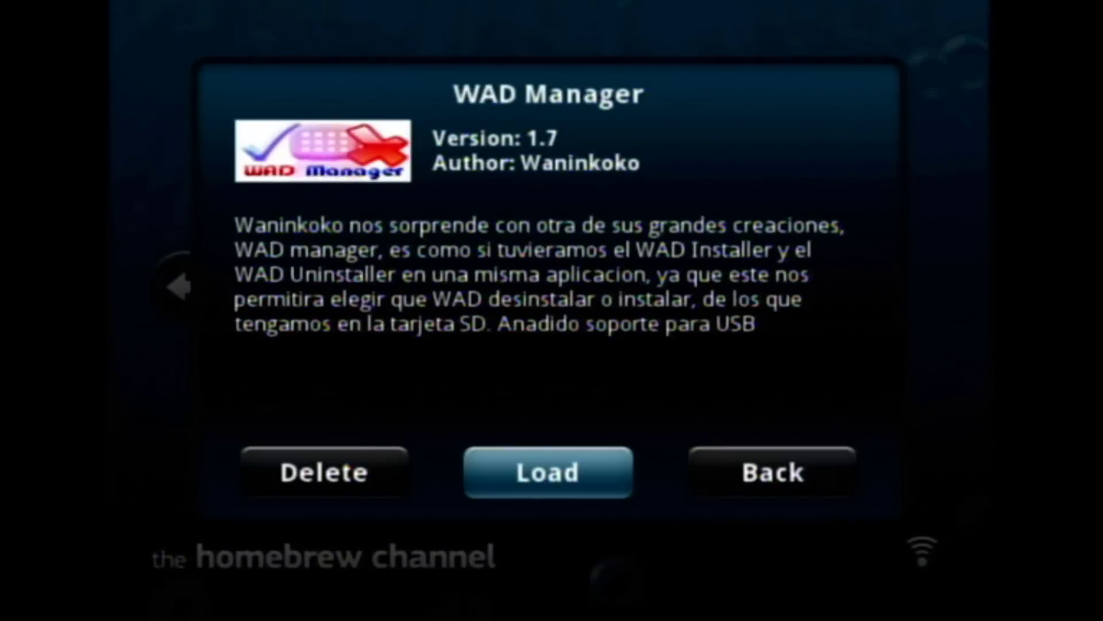
key("Return")
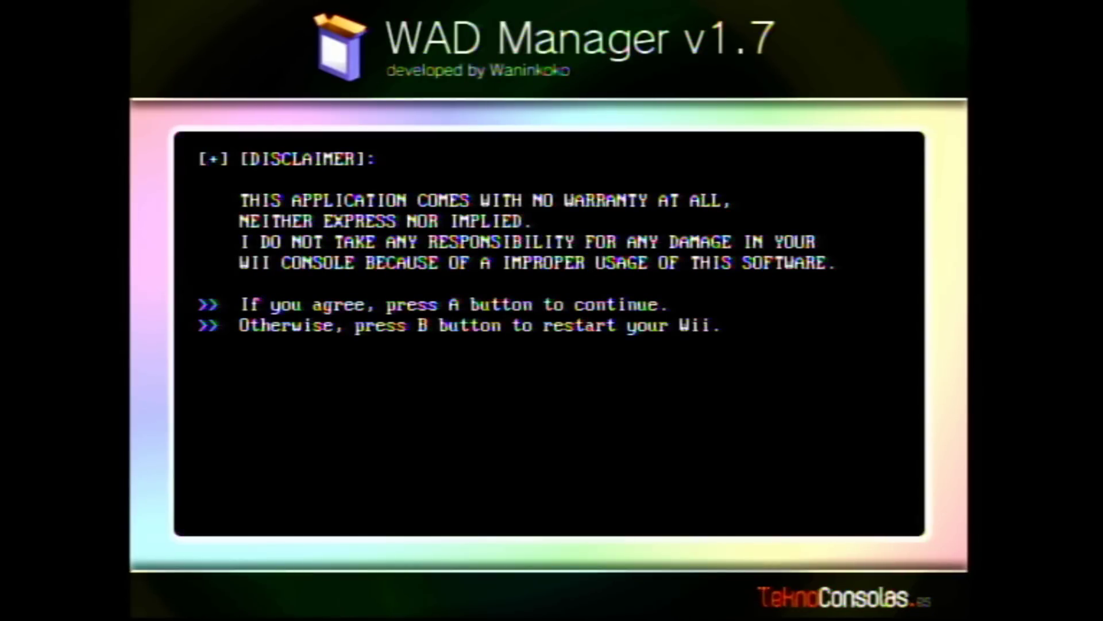
Accept the disclaimer and continue with IOS249, the NAND emulator set to Disable, and Wii SD Slot as source device.
key("Return")
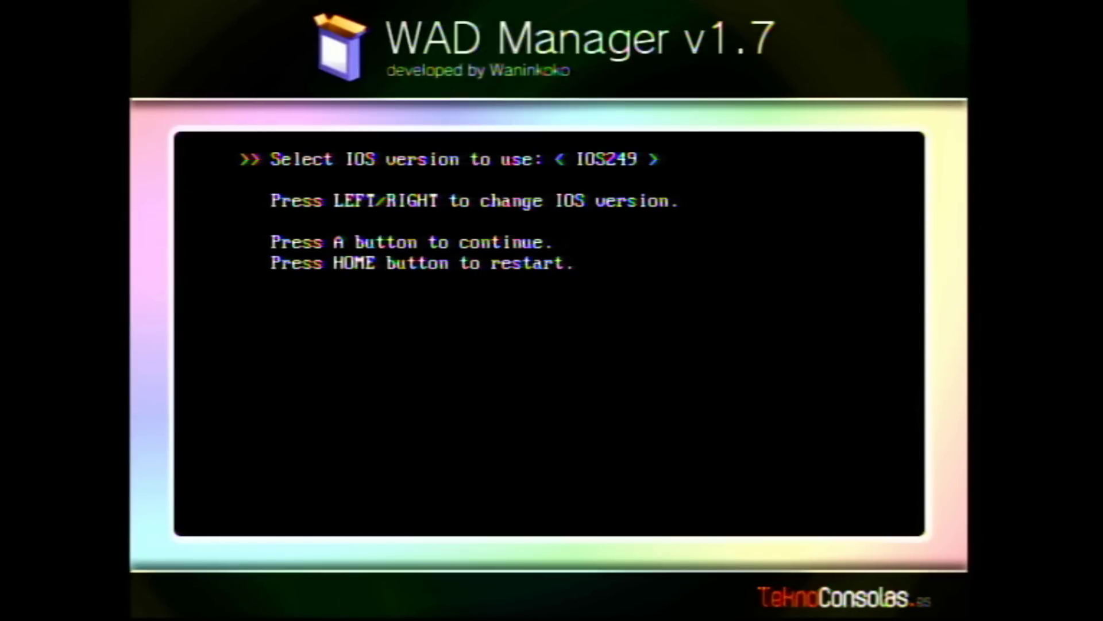
key("Return")
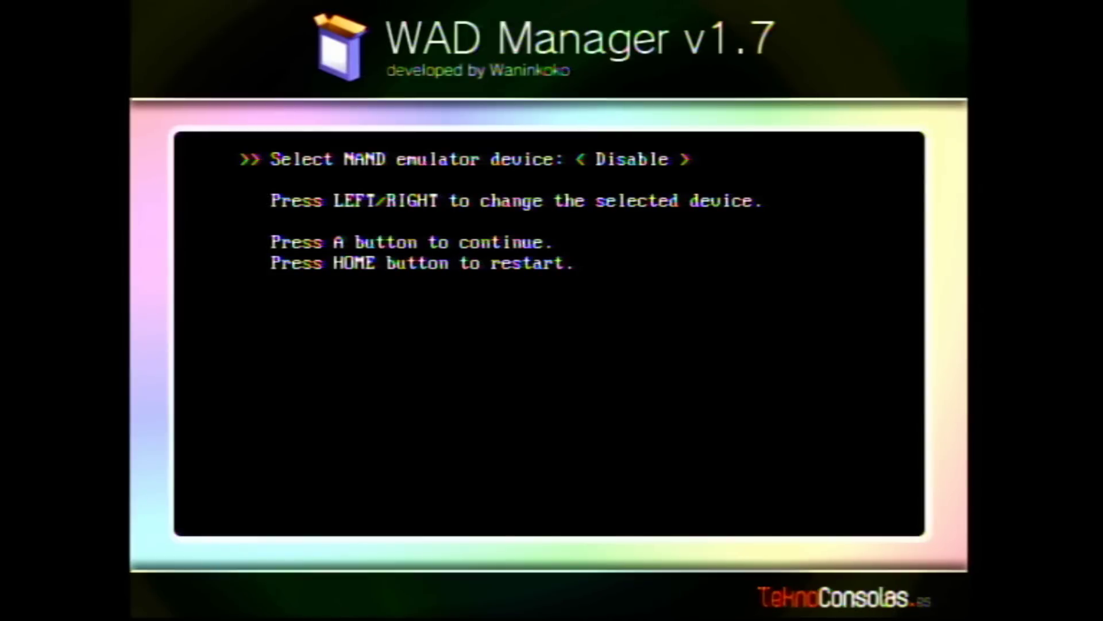
key("Right")
key("Left")
key("Return")
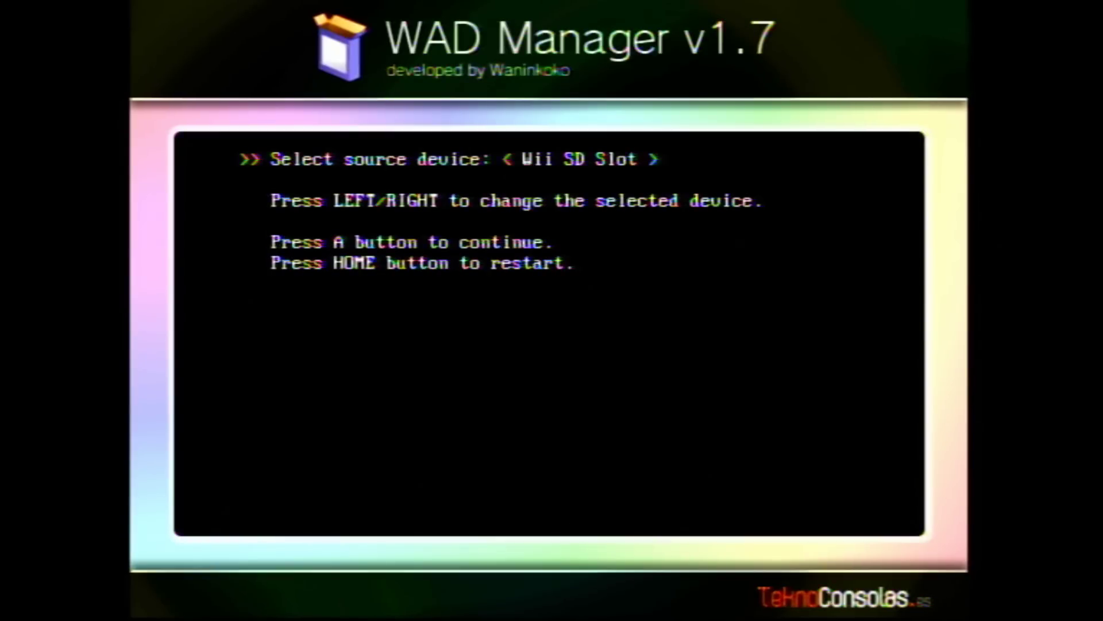
key("Return")
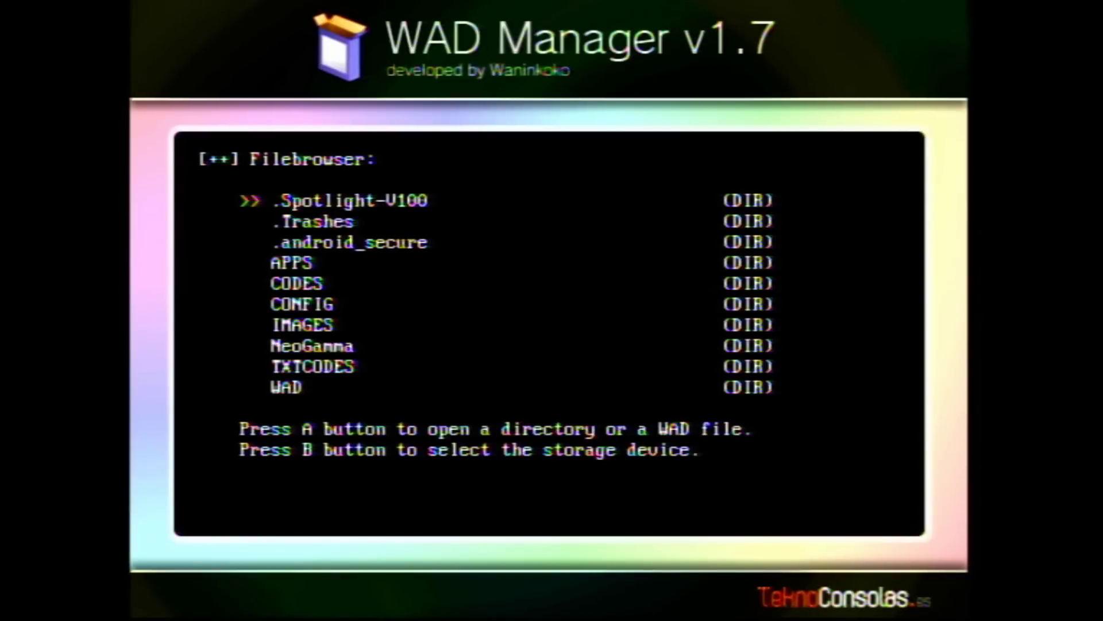
key("Up")
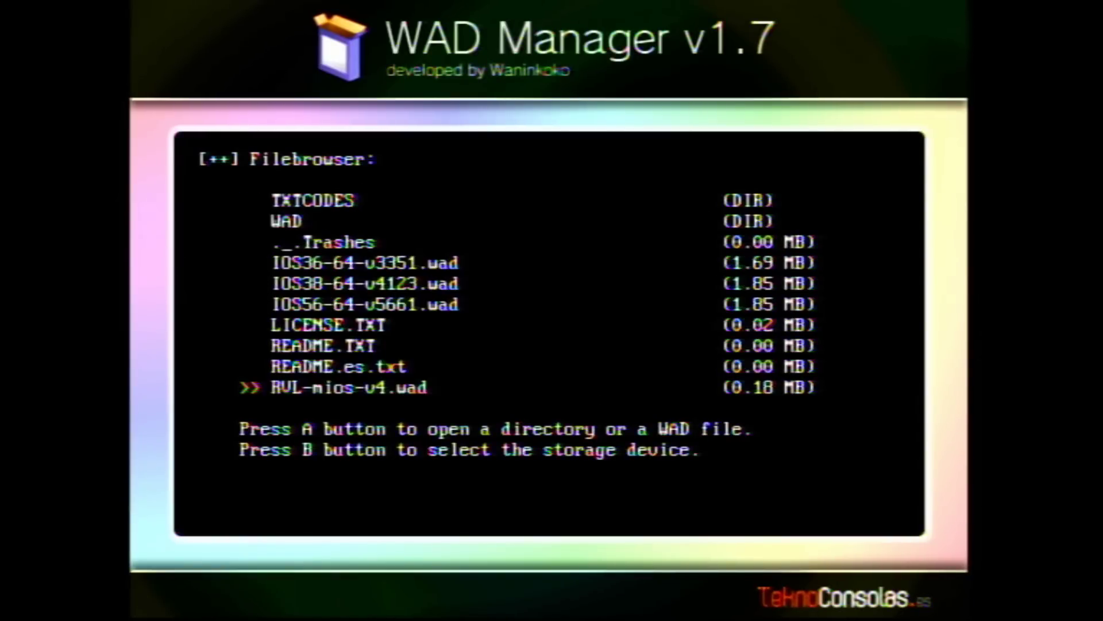
key("Up")
key("Up")
key("Up")
key("Up")
key("Up")
key("Up")
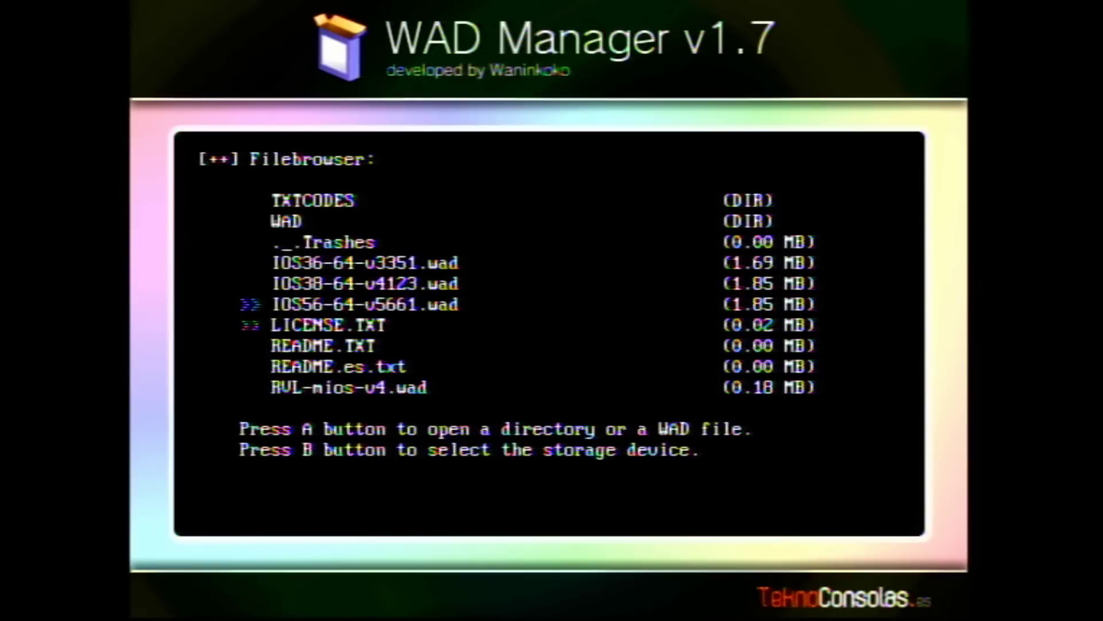
key("Up")
key("Up")
key("Up")
key("Up")
key("Up")
key("Up")
key("Up")
key("Up")
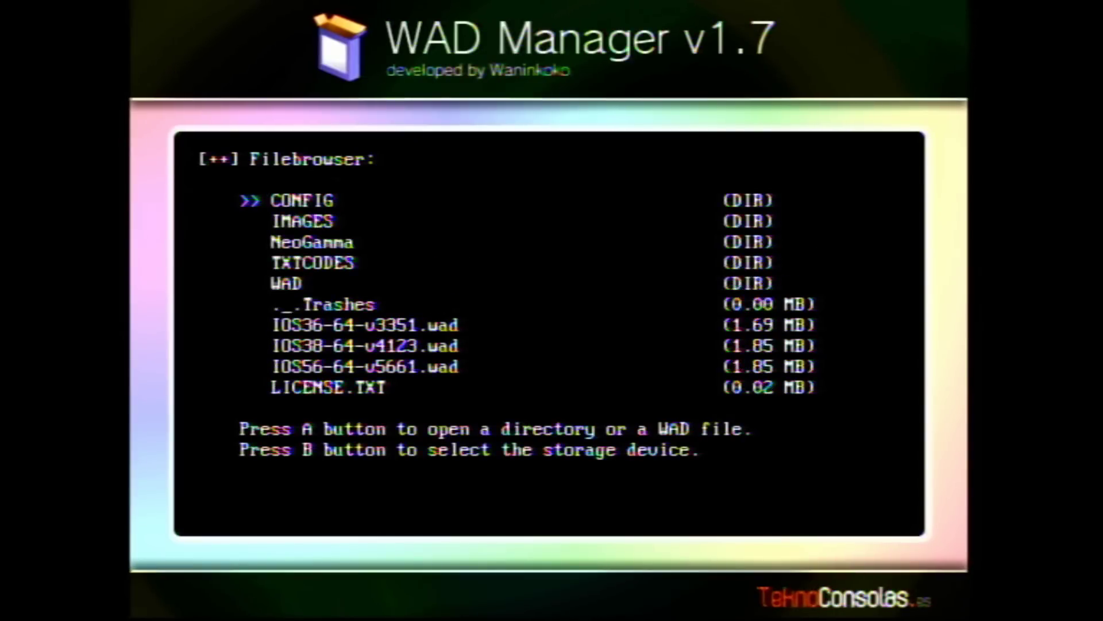
key("Up")
key("Return")
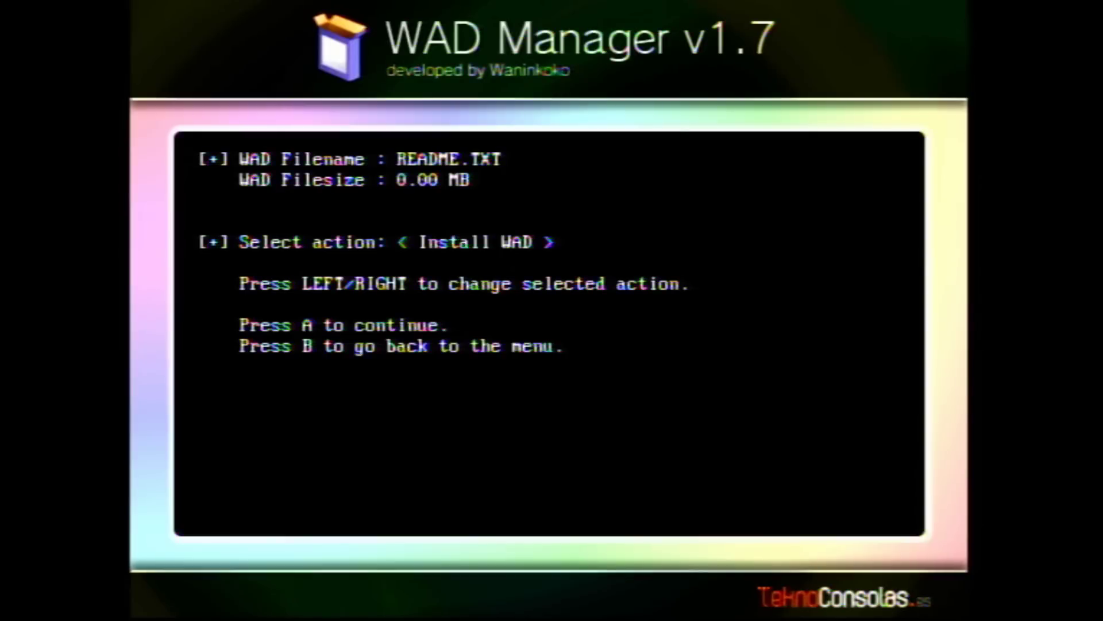
key("Escape")
Open the WAD directory on the SD card in the file browser.
key("Down")
key("Down")
key("Down")
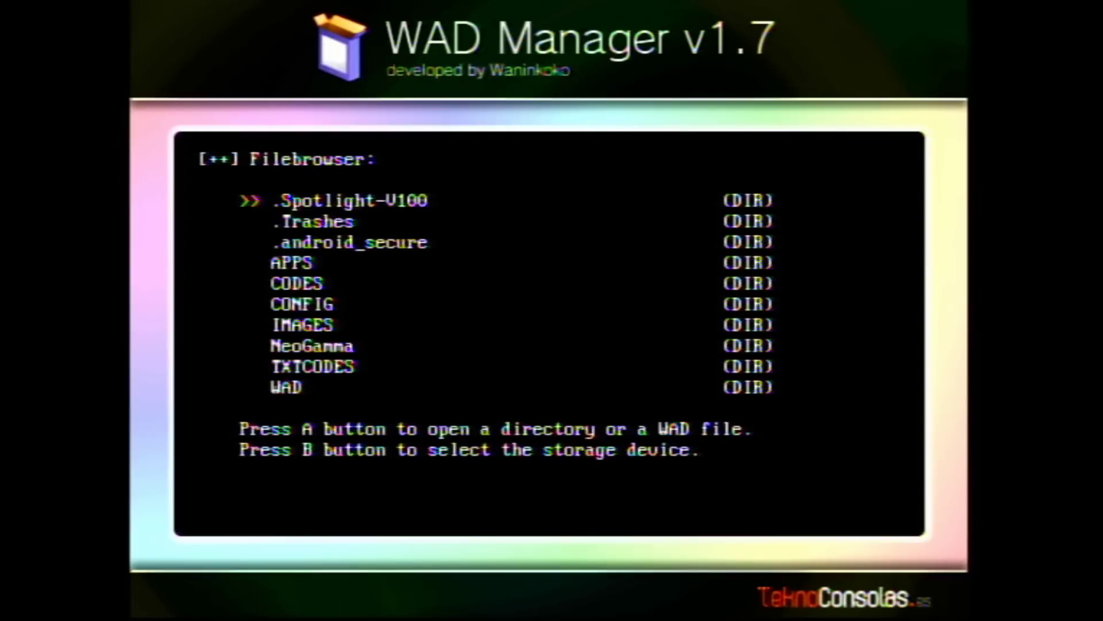
key("Down")
key("Down")
key("Down")
key("Down")
key("Down")
key("Down")
key("Down")
key("Down")
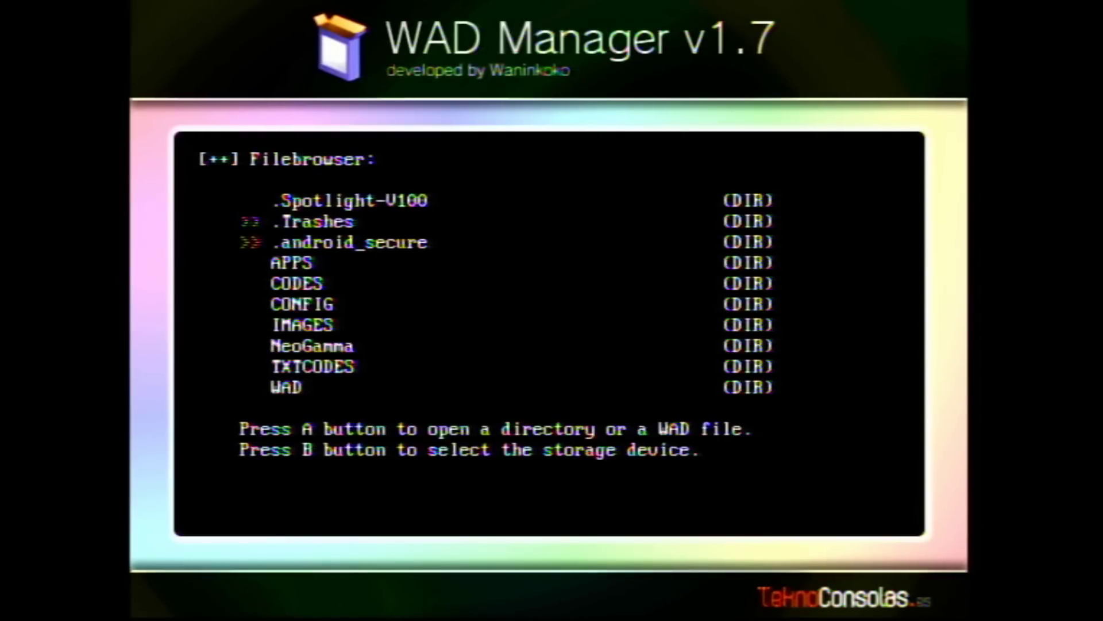
key("Down")
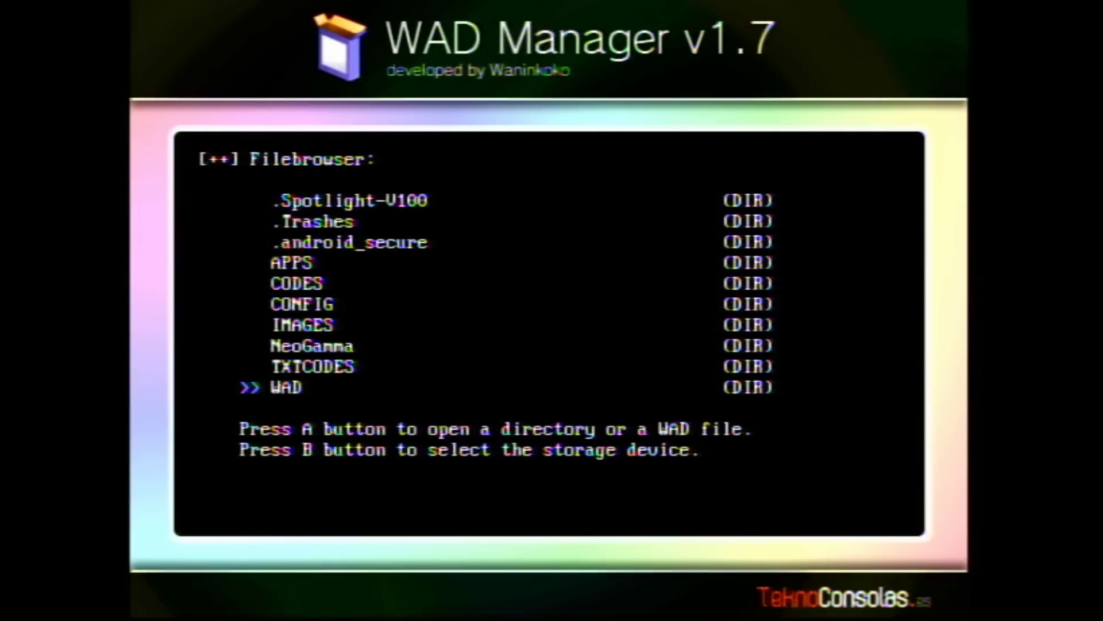
key("Return")
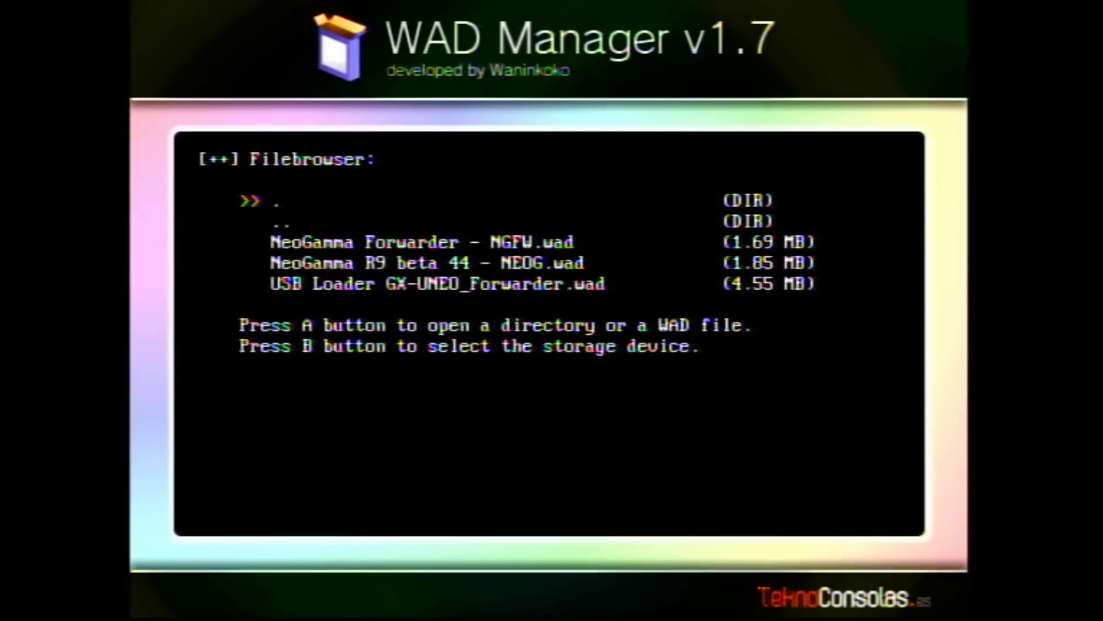
Install USB Loader GX-UNEO_Forwarder.wad and return to the file list.
key("Down")
key("Down")
key("Down")
key("Down")
key("Return")
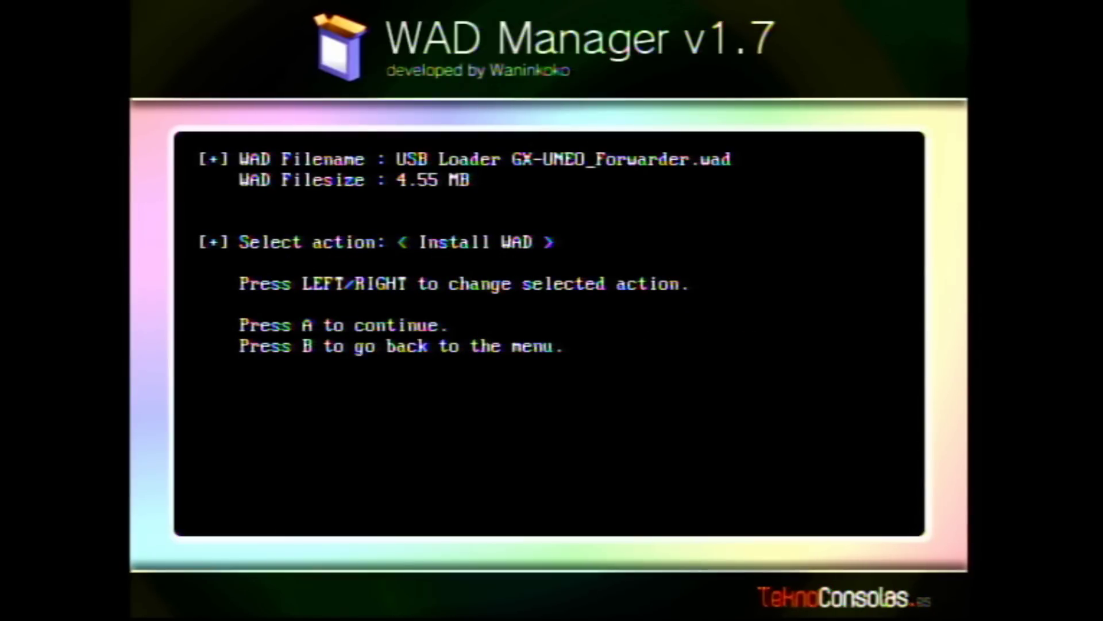
key("Return")
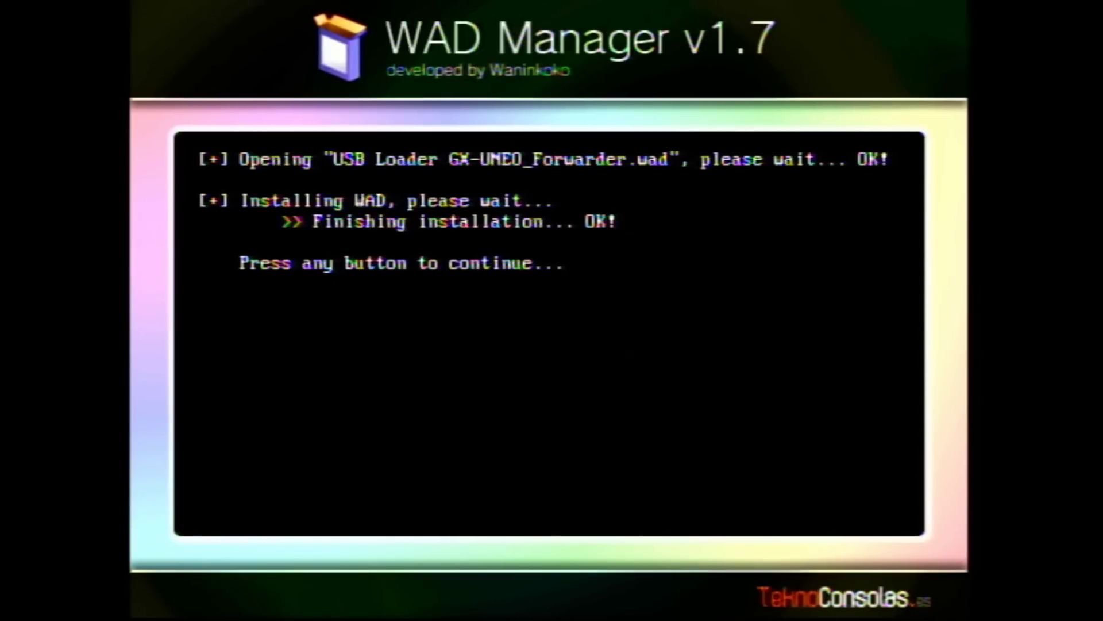
key("Return")
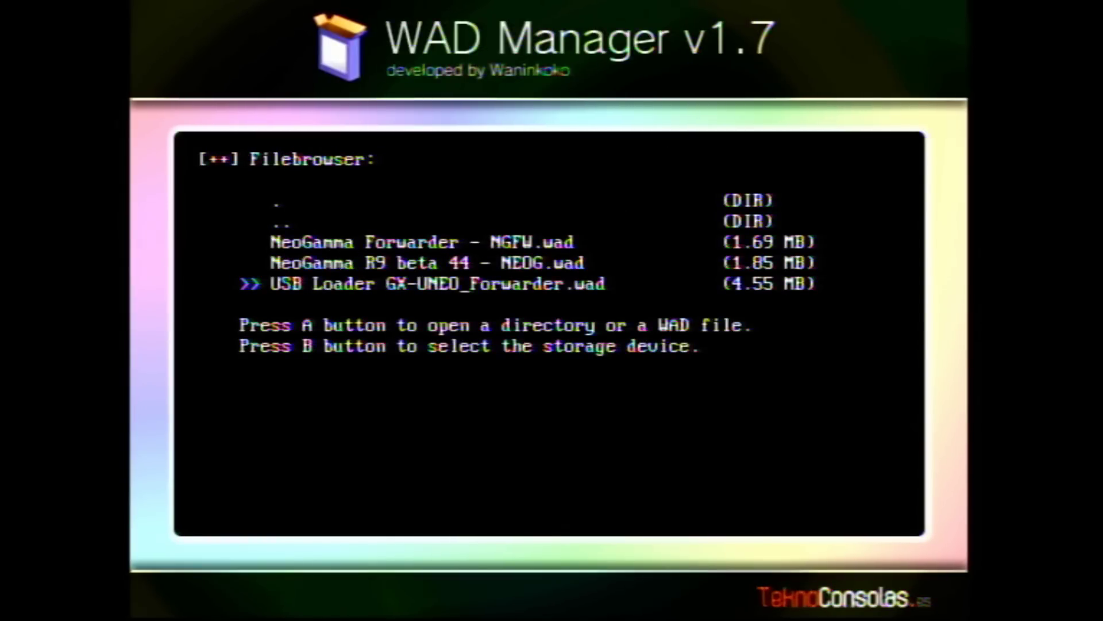
Exit WAD Manager and shut down the Wii from the Homebrew Channel.
key("Escape")
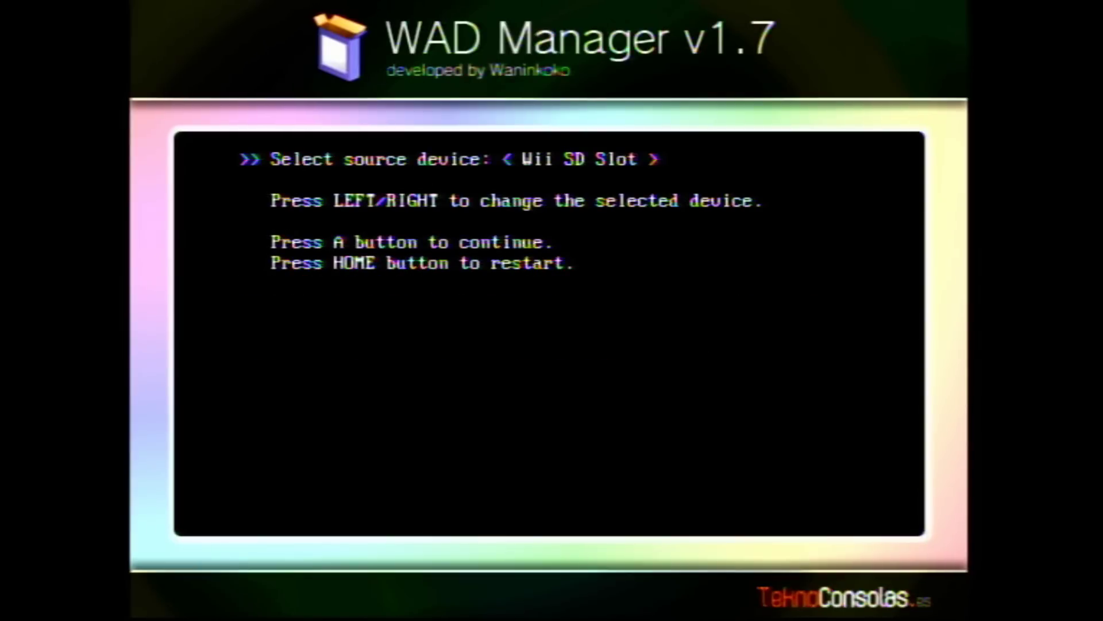
key("Home")
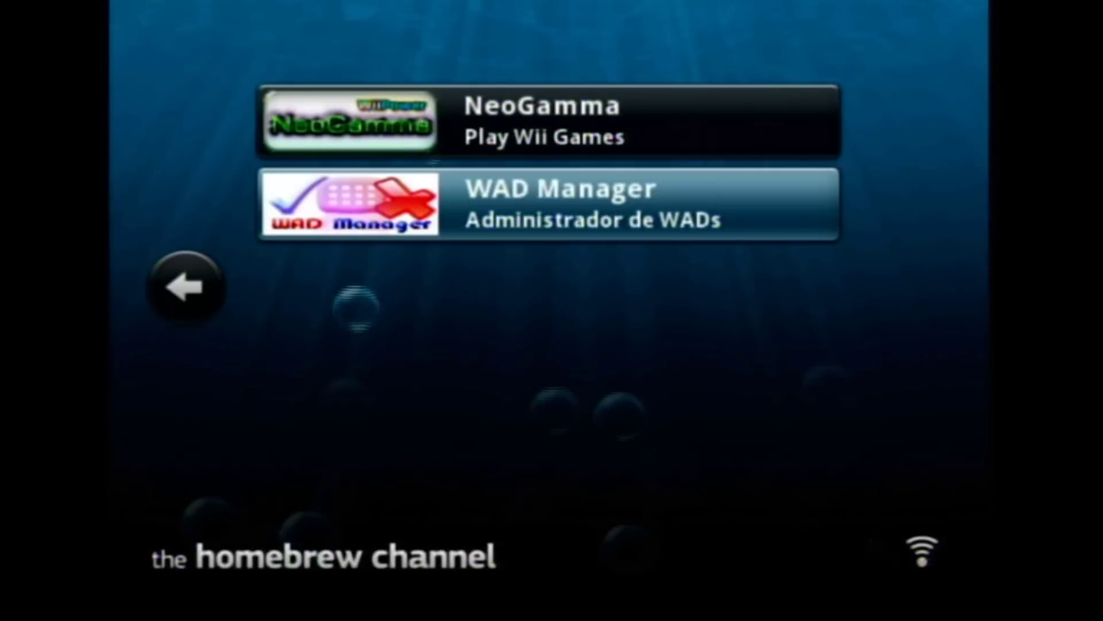
key("Home")
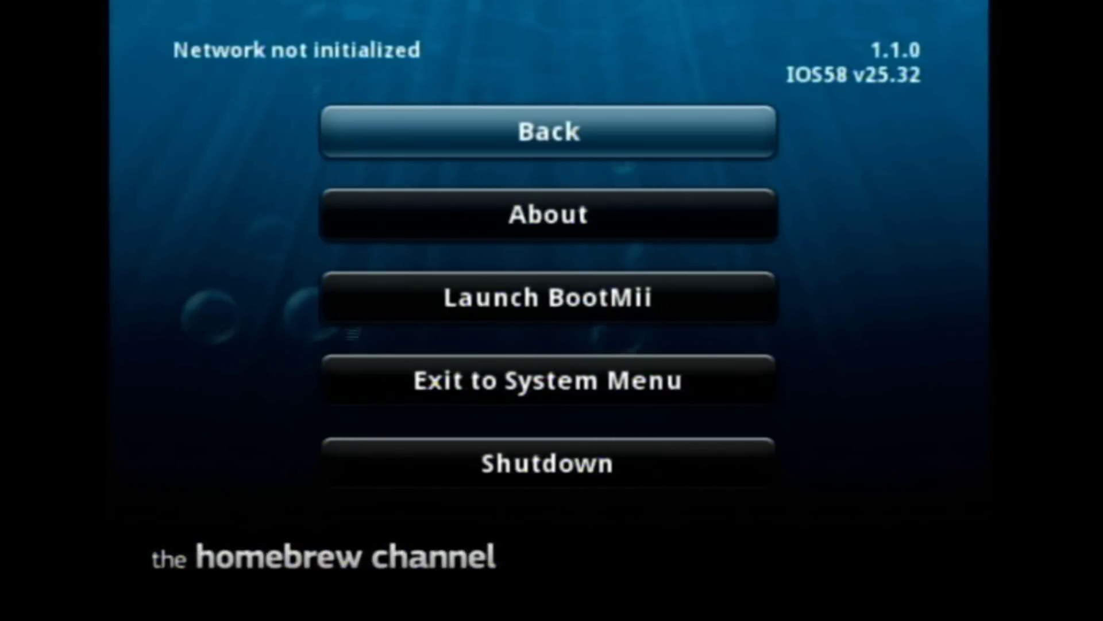
key("Down")
key("Down")
key("Down")
key("Down")
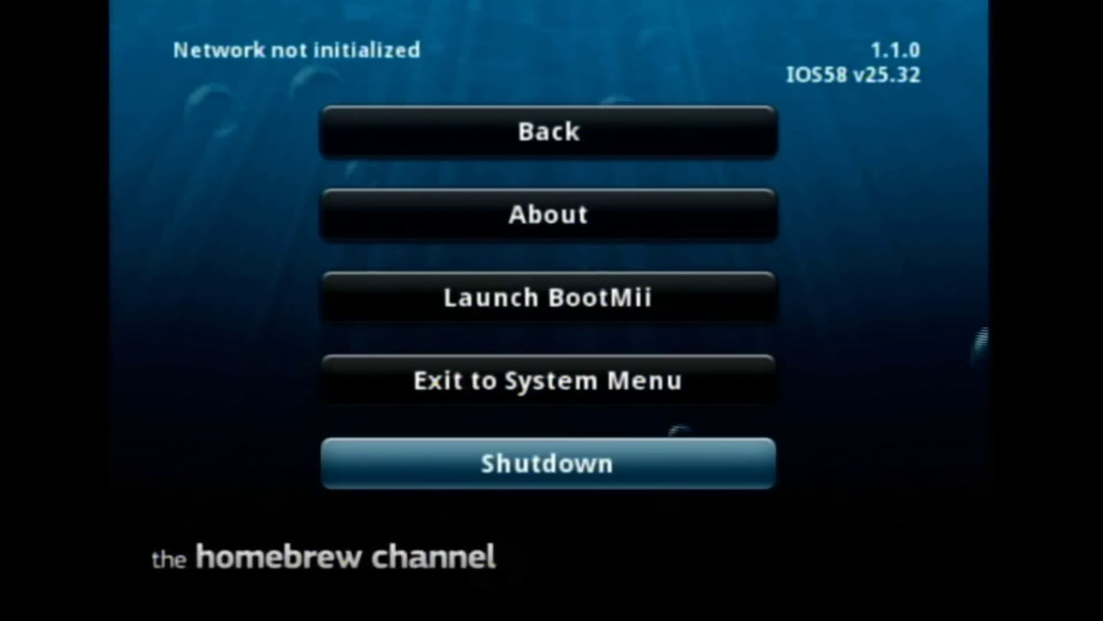
key("Return")
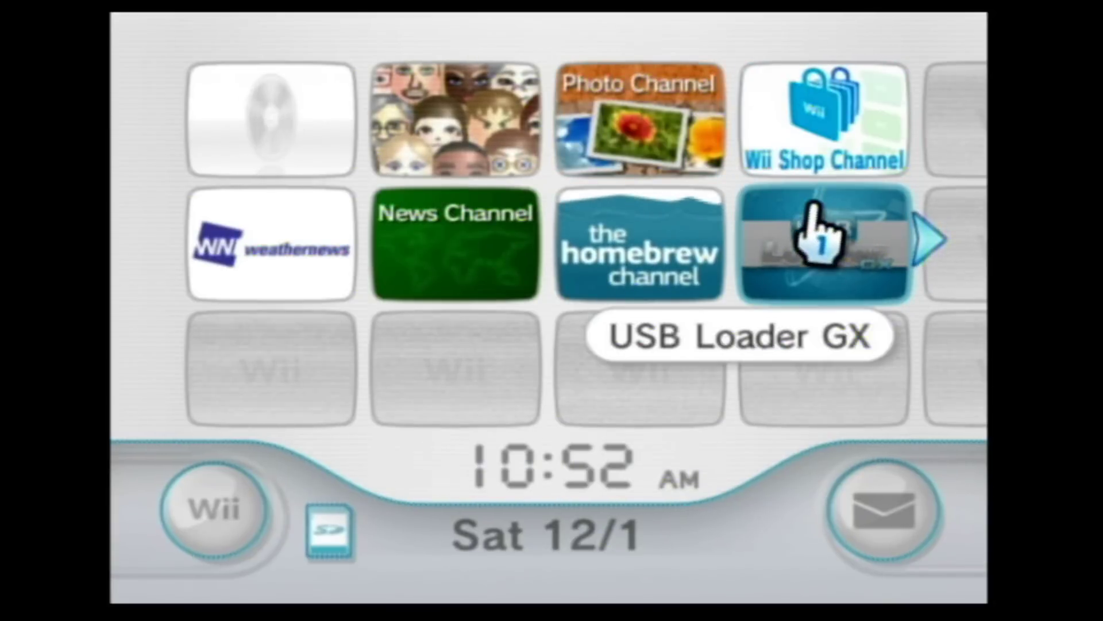
Open the USB Loader GX channel from the Wii Menu.
left_click(828, 218)
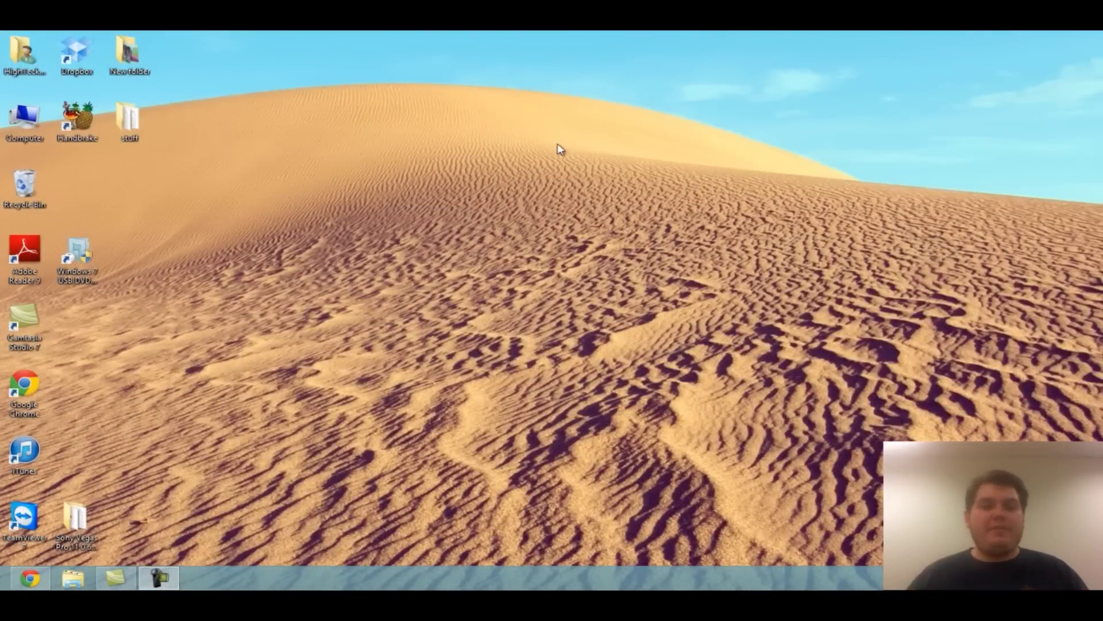
Switch to Chrome on the PC and download WBFSManager 3.0 RTW x64 from the WBFS Manager project's CodePlex page.
left_click(30, 578)
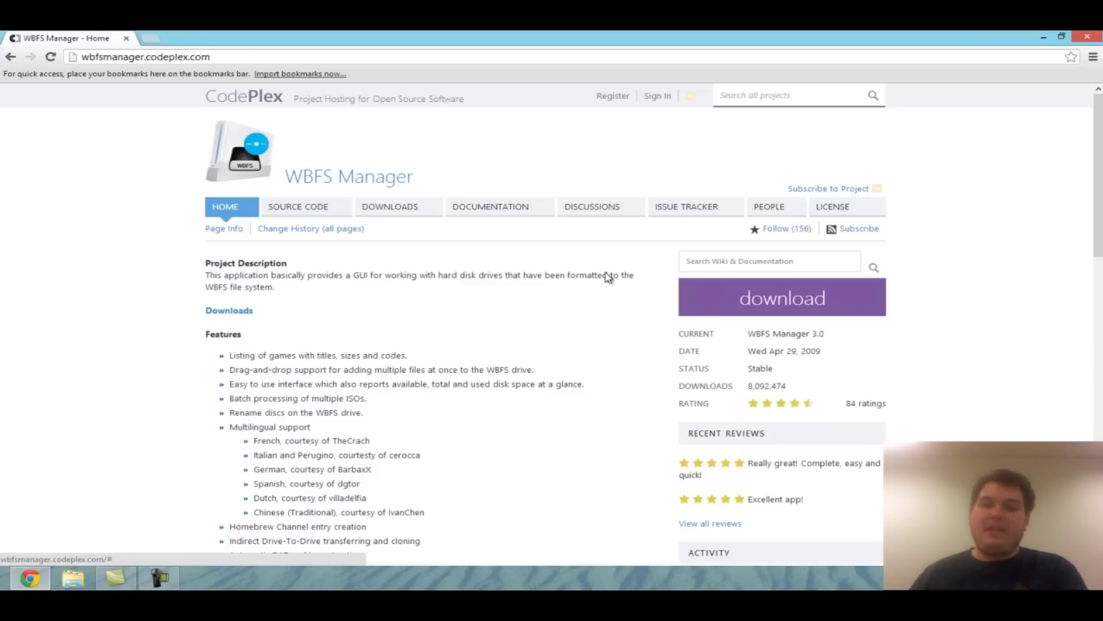
left_click(395, 211)
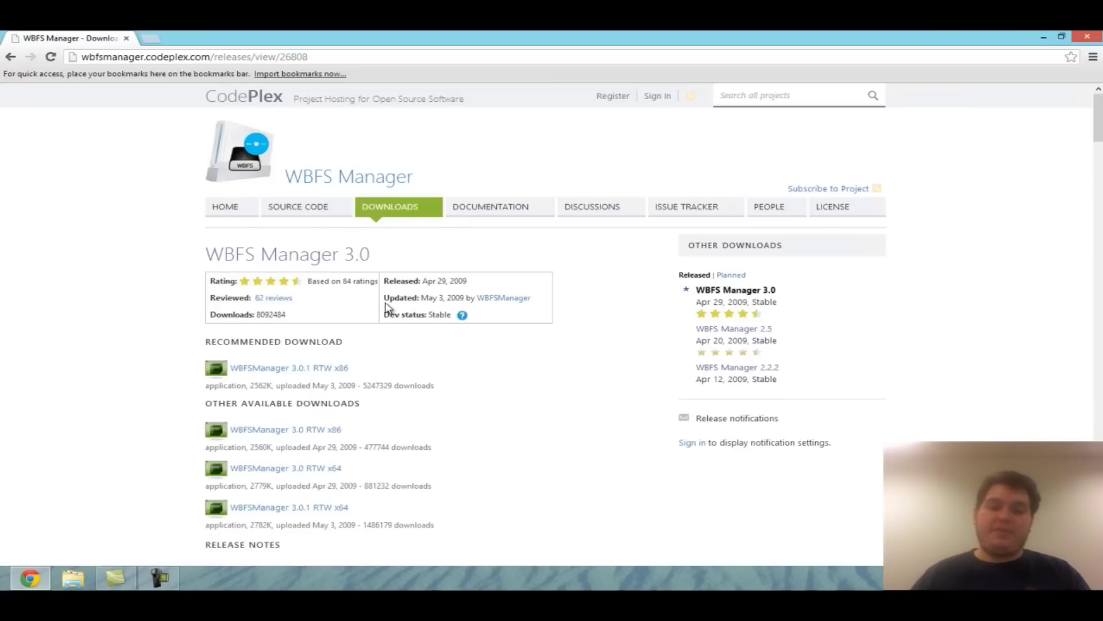
scroll(434, 304, "down", 2)
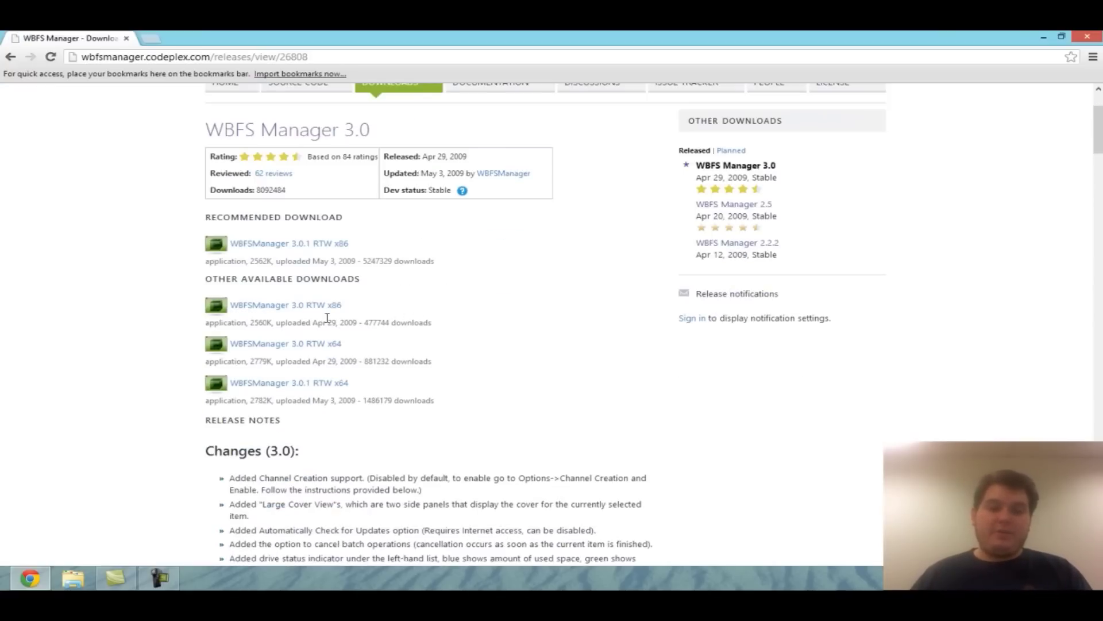
left_click(280, 345)
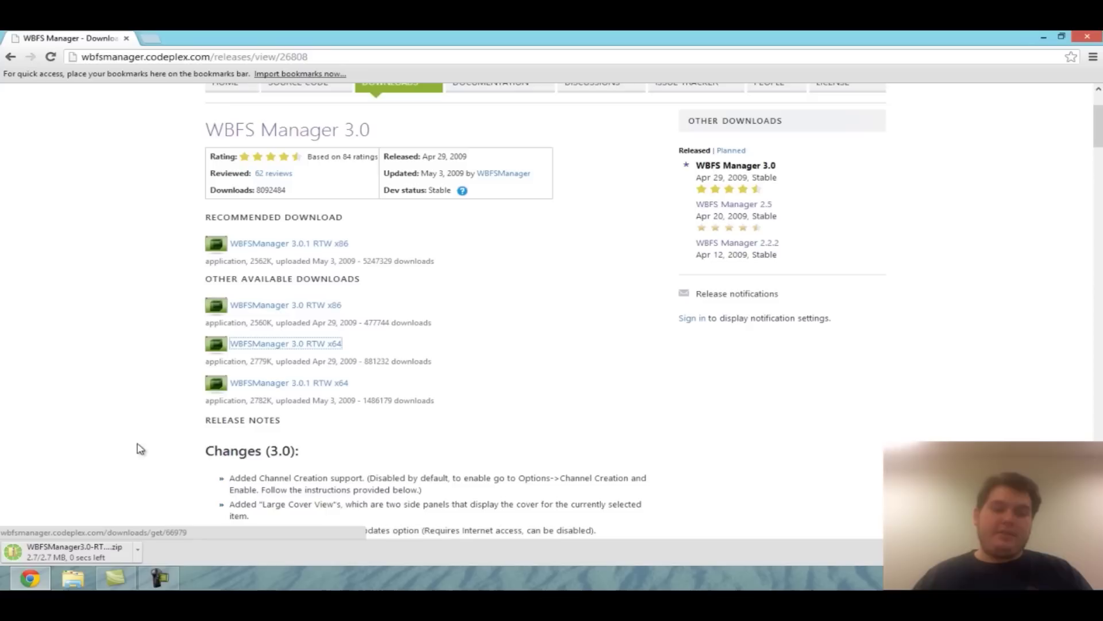
Open the downloaded WBFS Manager archive and launch its setup application.
left_click(93, 552)
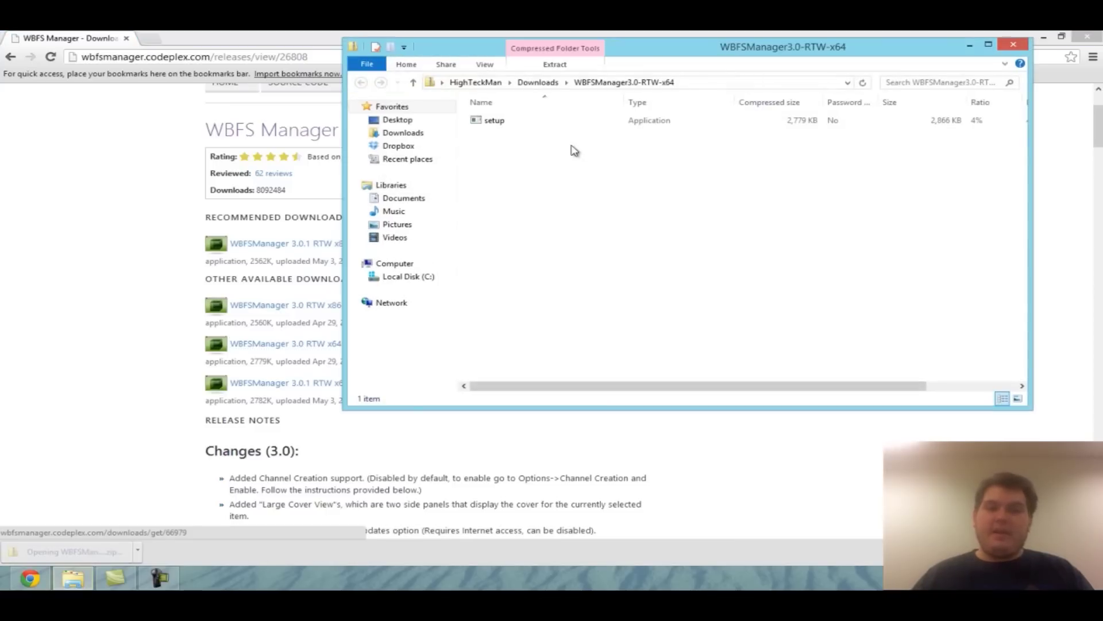
left_click(497, 126)
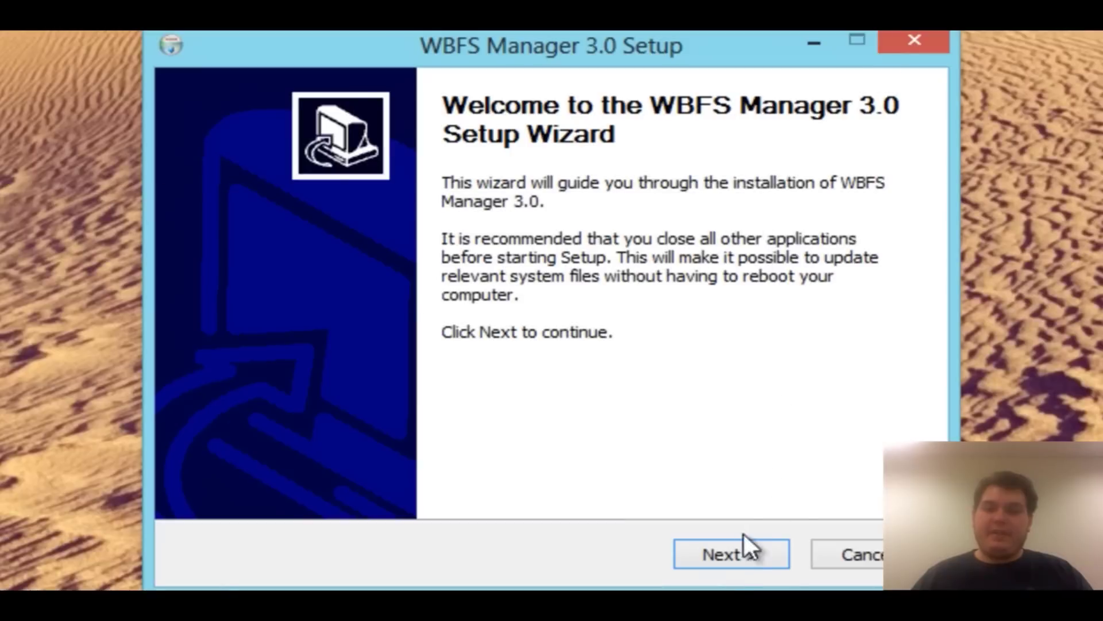
Install WBFS Manager 3.0, accepting the license agreement and the remaining default options, and finish the setup wizard.
left_click(729, 555)
left_click(504, 484)
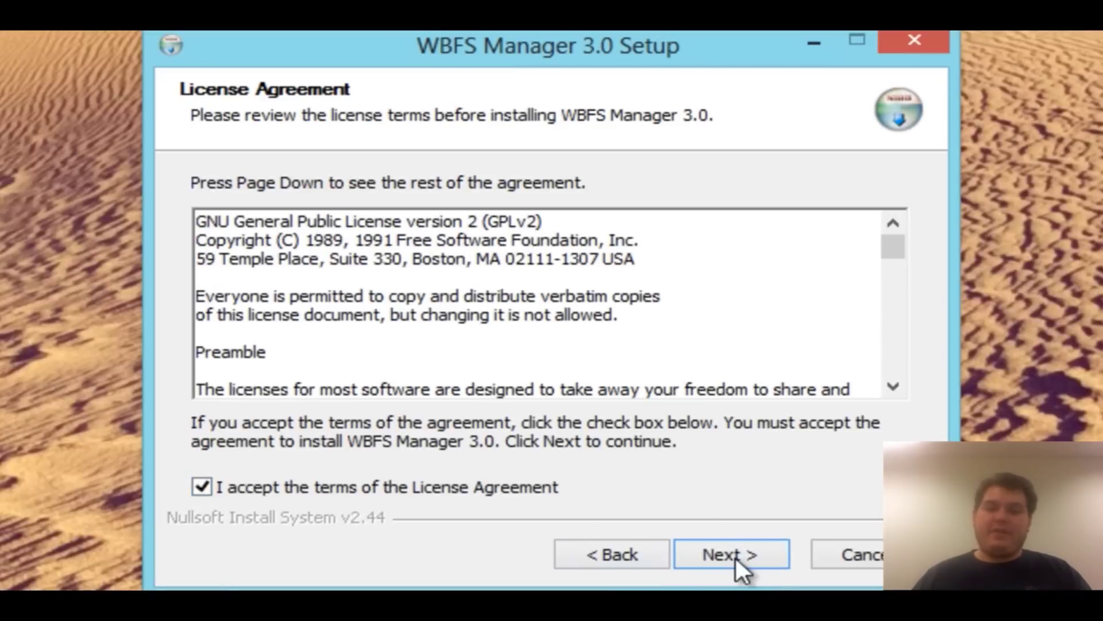
left_click(735, 557)
left_click(730, 558)
left_click(729, 557)
left_click(728, 556)
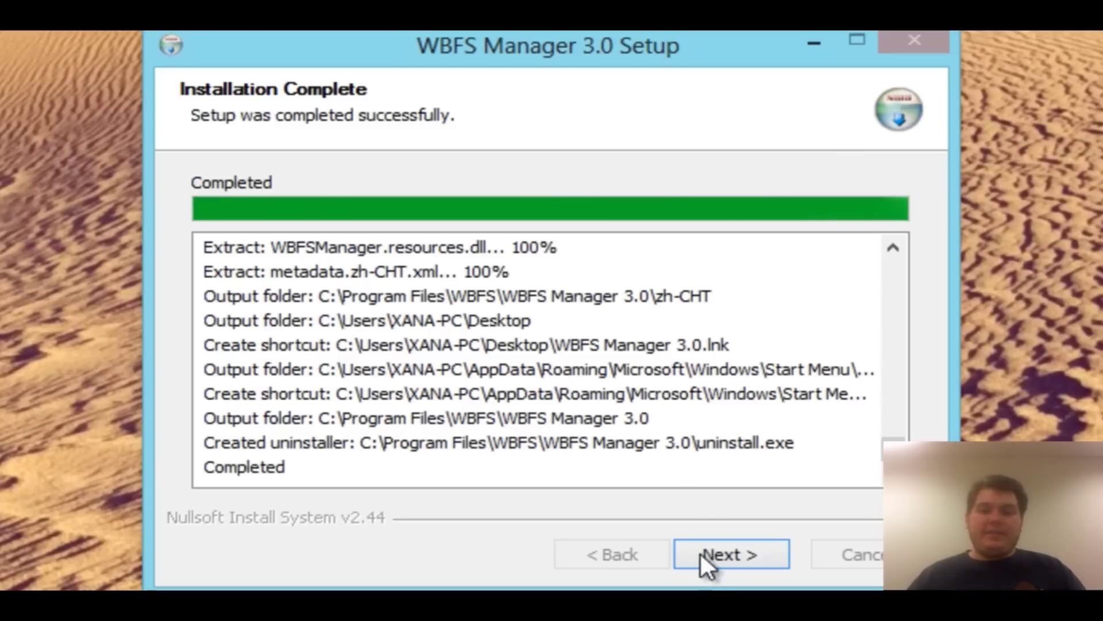
left_click(753, 555)
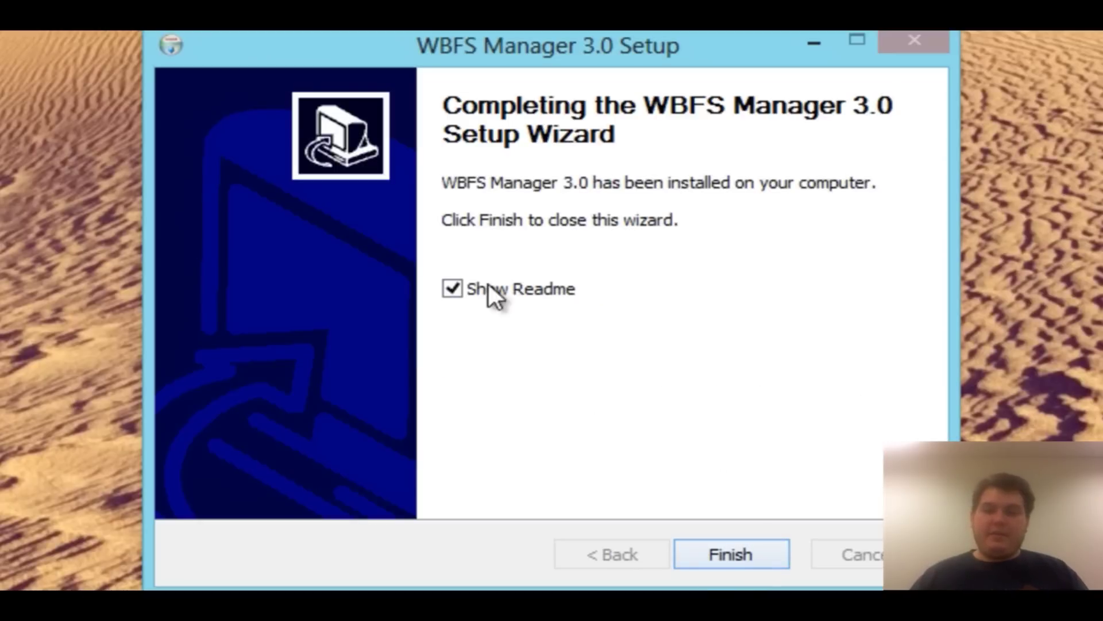
left_click(730, 552)
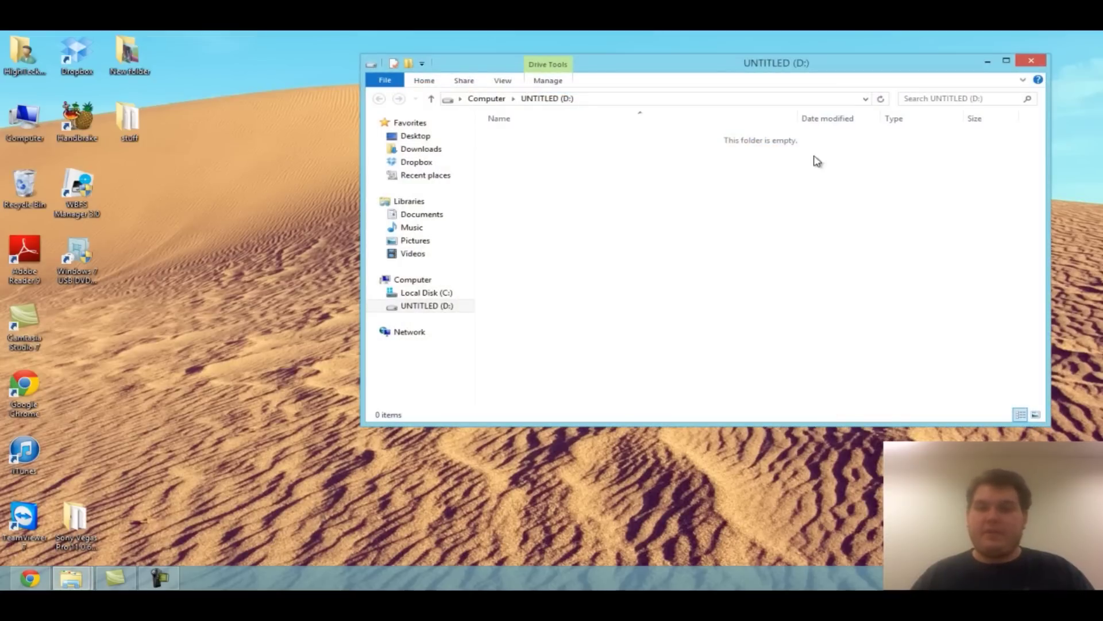
Close the drive D: window, launch WBFS Manager 3.0 from the desktop, and check the connected drives in Computer.
left_click(1042, 60)
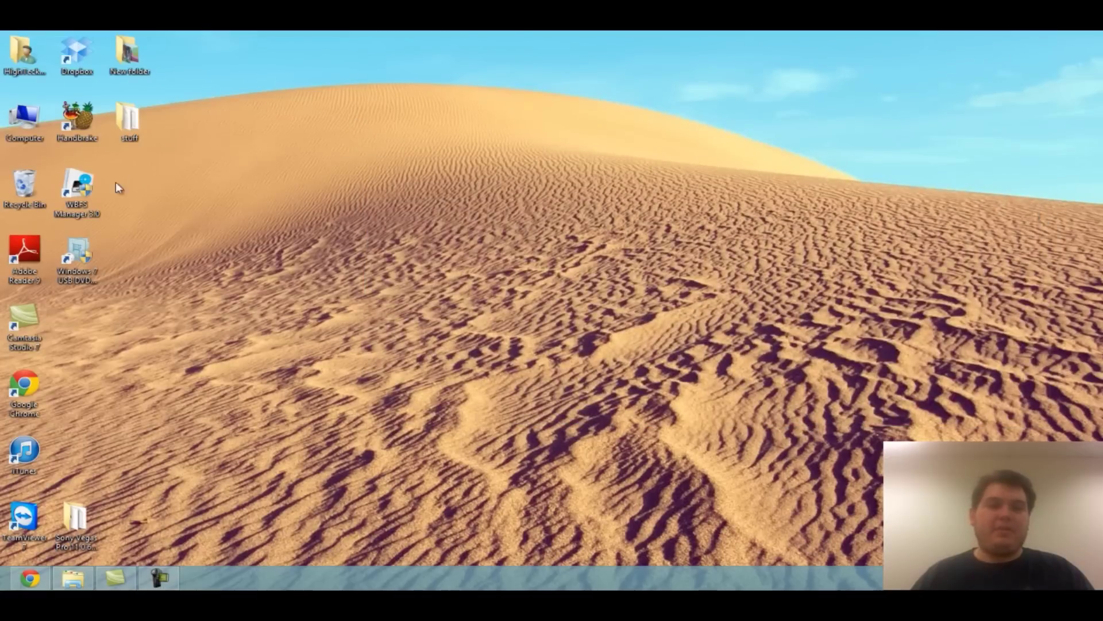
left_click(85, 191)
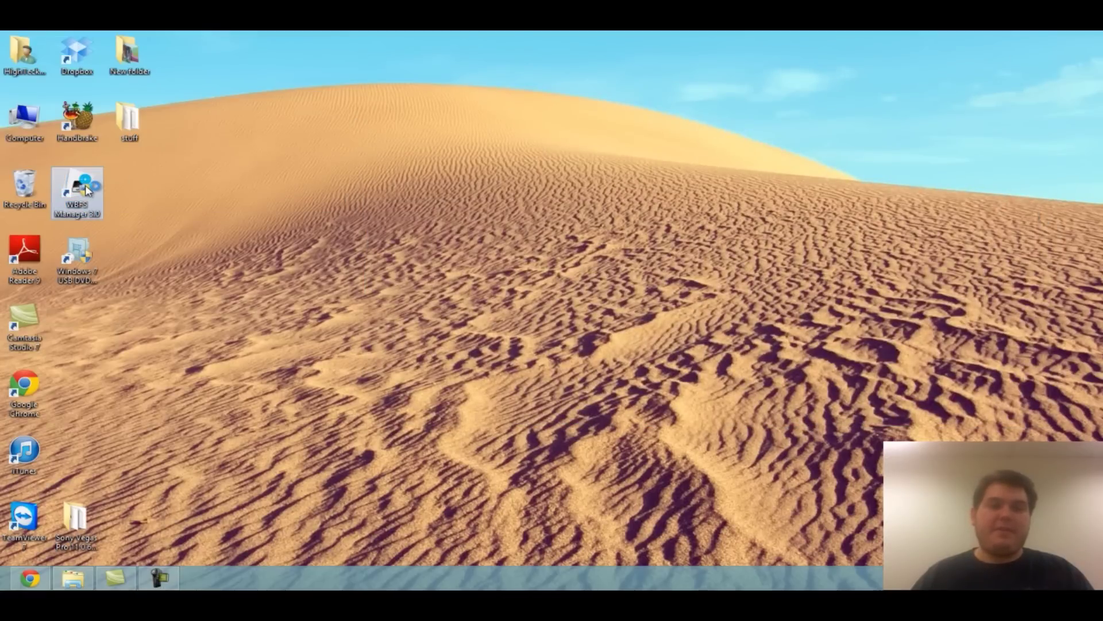
double_click(85, 191)
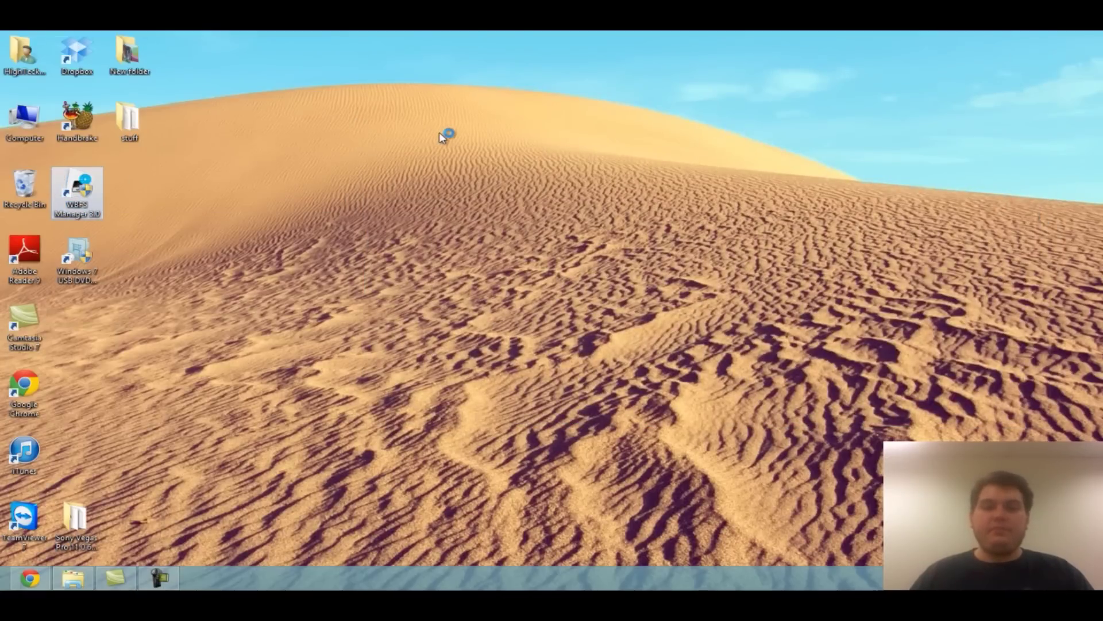
double_click(21, 120)
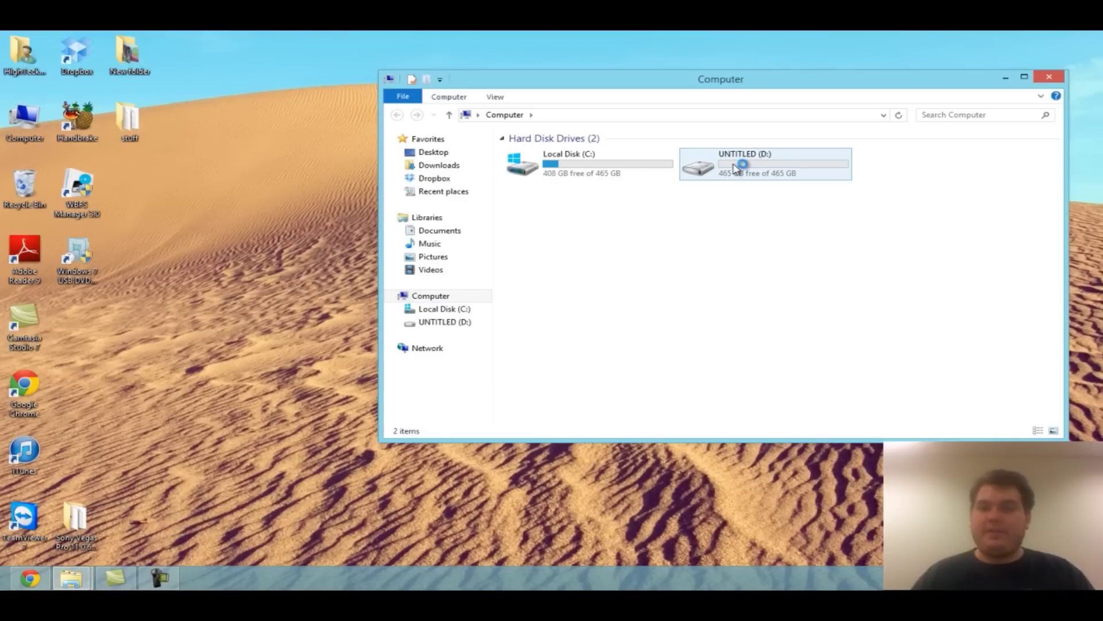
left_click(1050, 78)
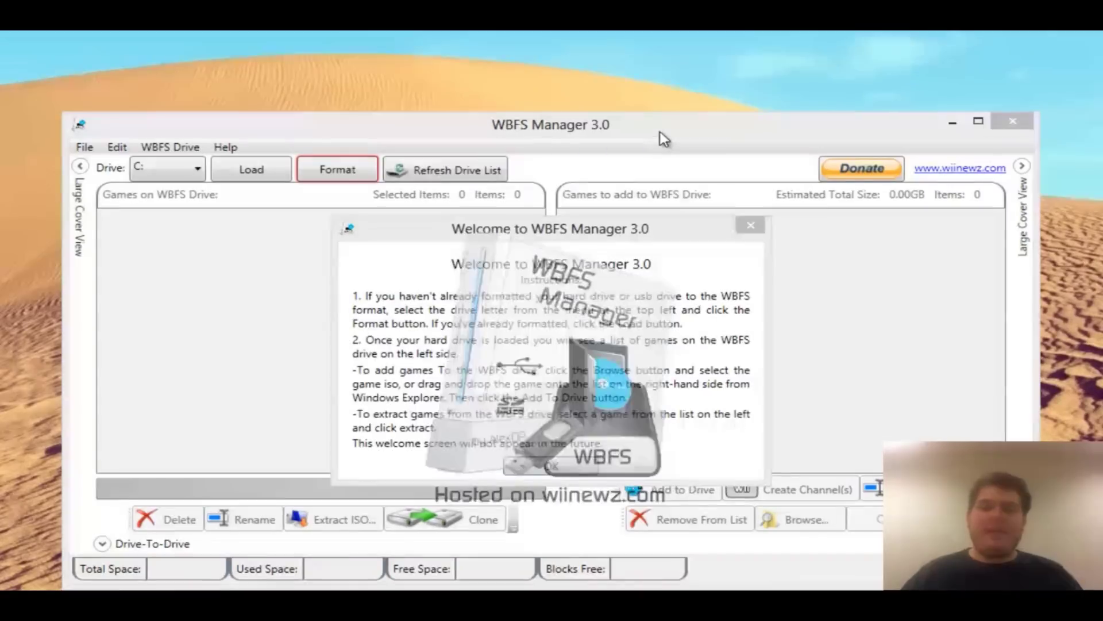
Dismiss the WBFS Manager welcome instructions, accept the default initial settings, and close the update notice without downloading it.
left_click(570, 459)
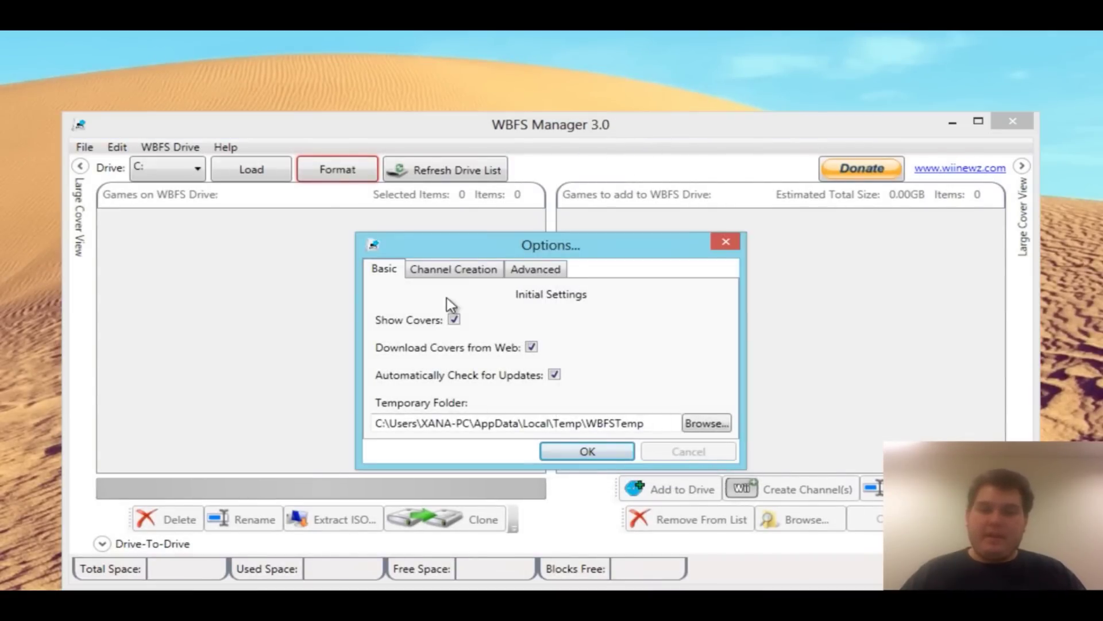
left_click(583, 454)
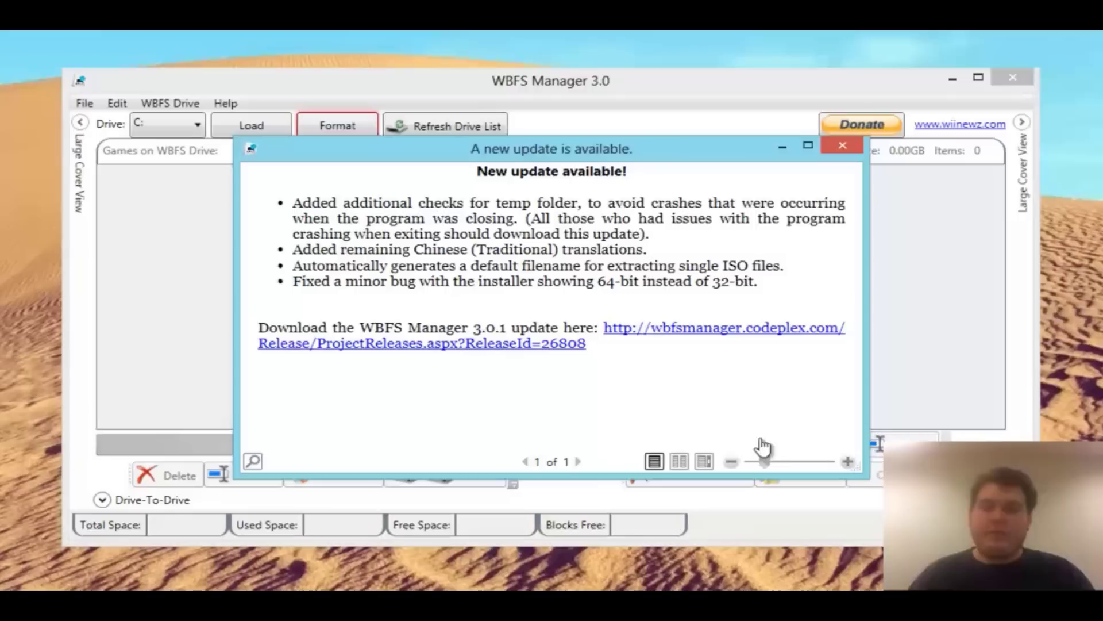
left_click(842, 145)
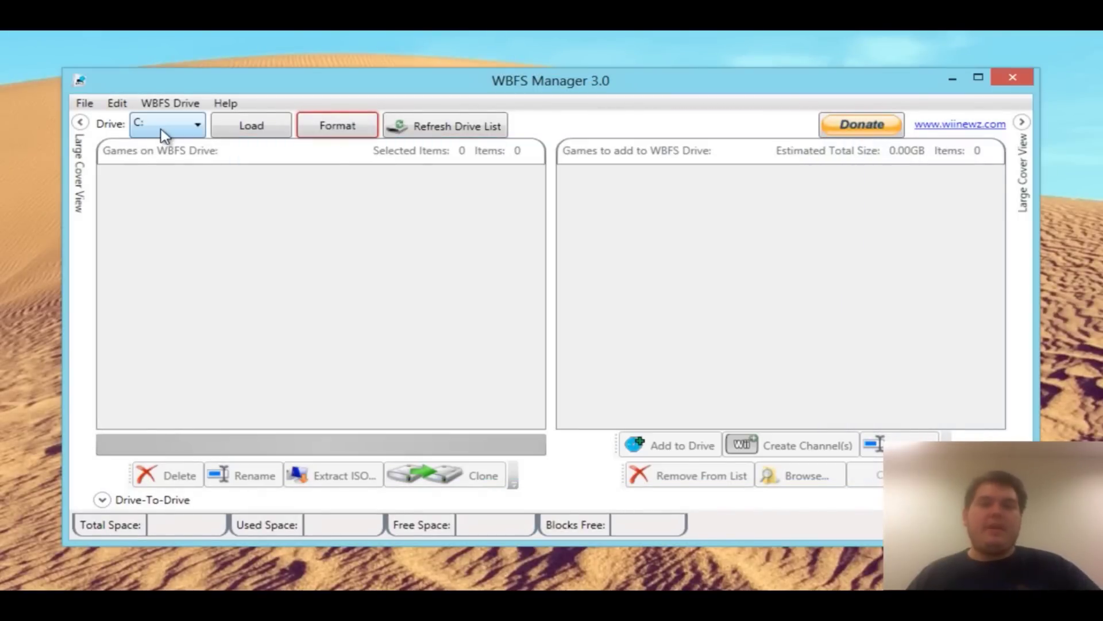
Format drive D: to WBFS, confirming the deletion of all its data, and close WBFS Manager.
left_click(194, 124)
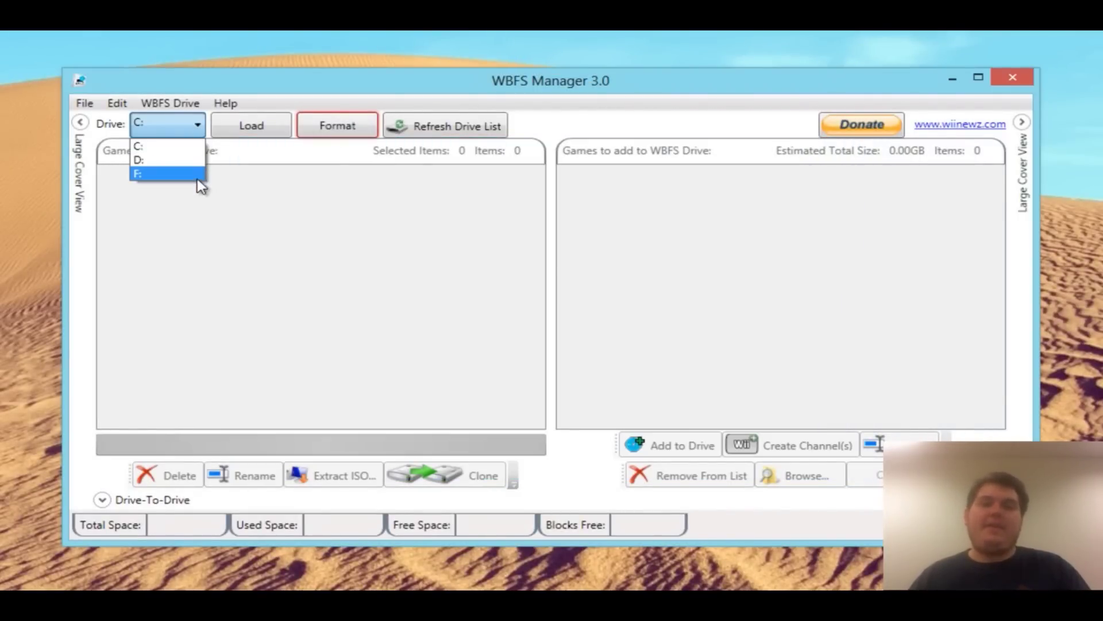
left_click(189, 161)
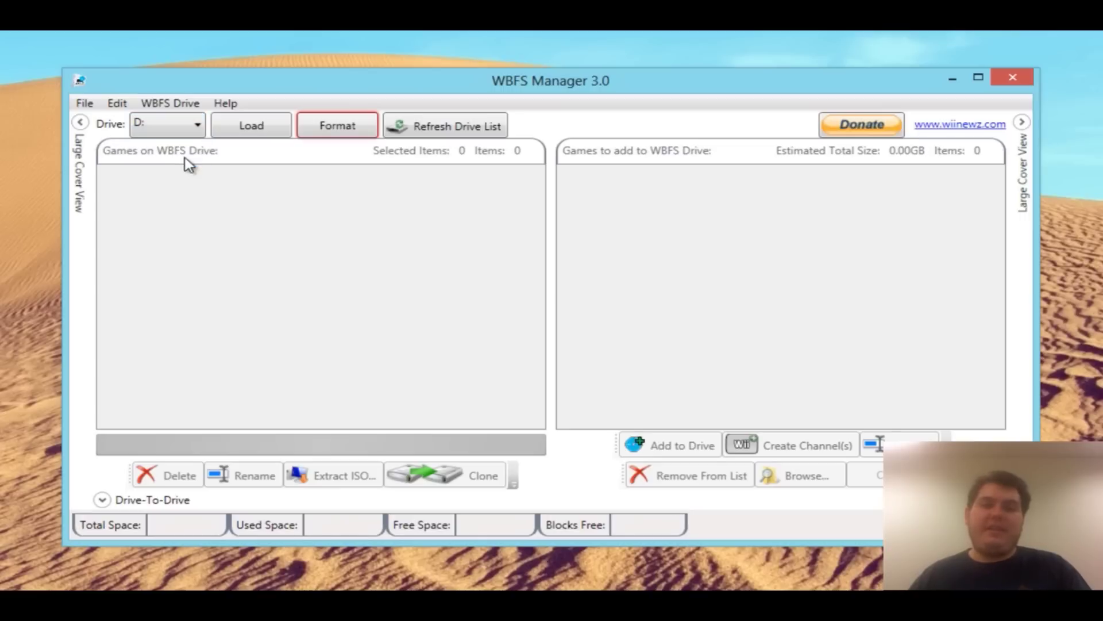
left_click(354, 131)
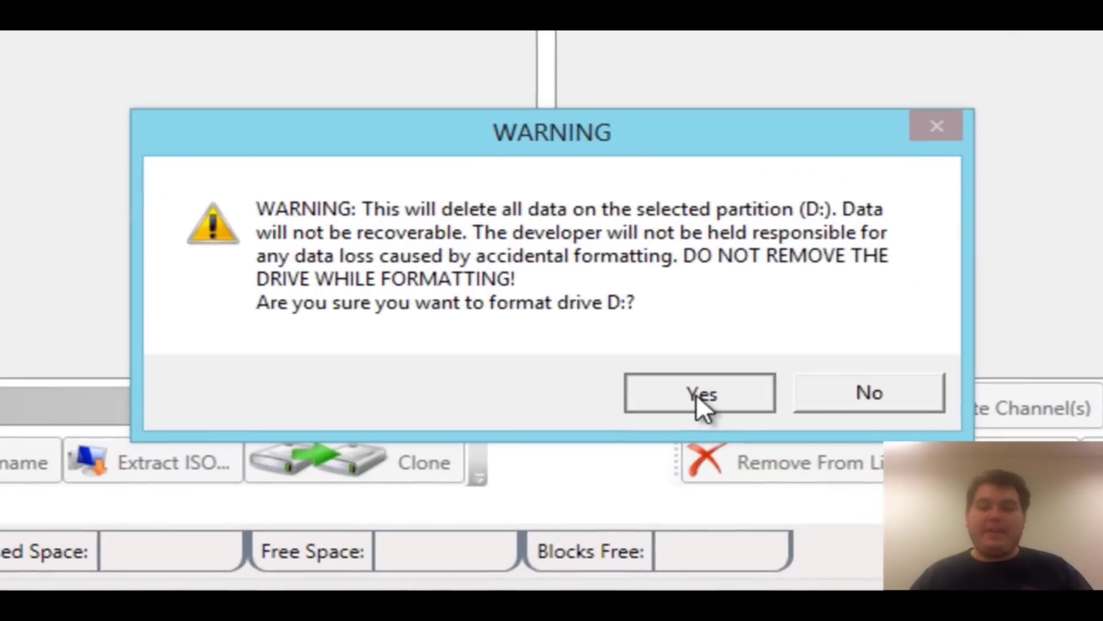
left_click(635, 438)
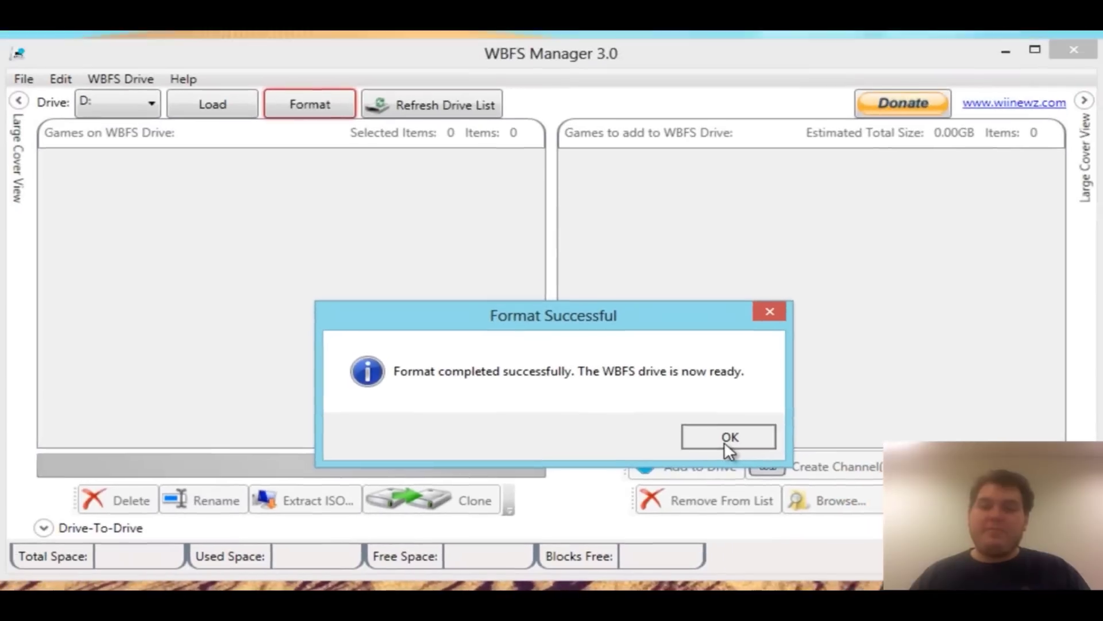
left_click(724, 441)
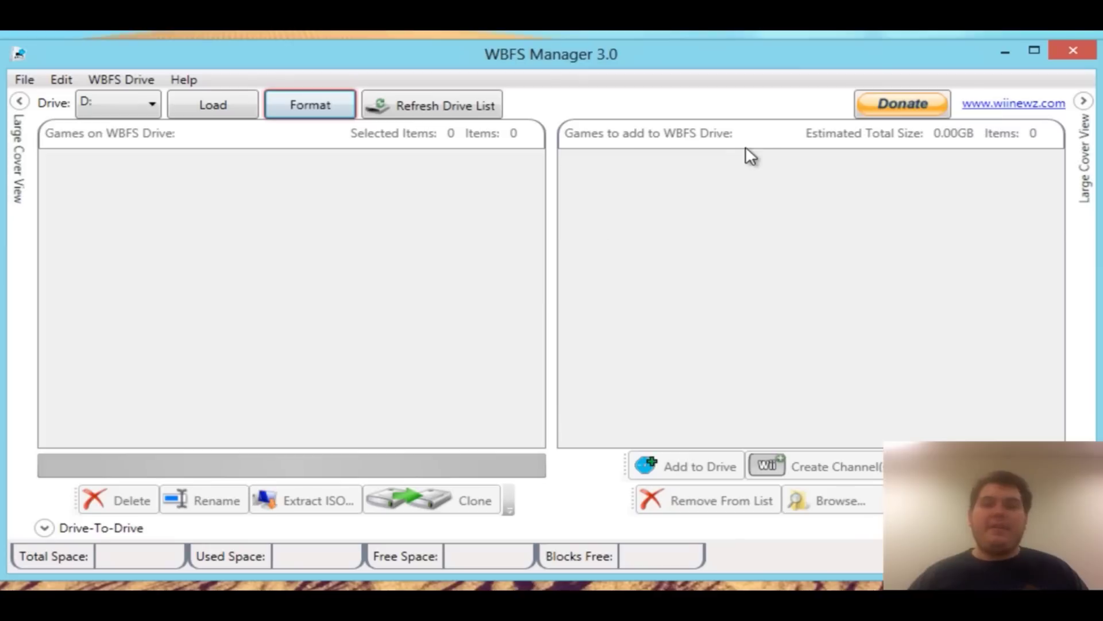
left_click(1082, 50)
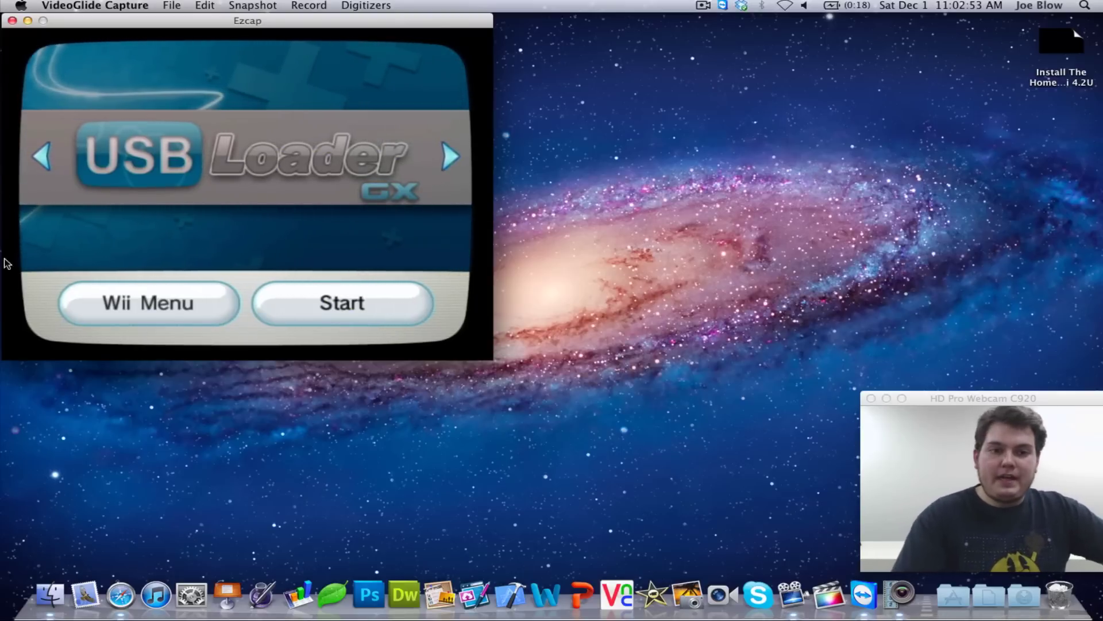
Switch to VideoGlide Capture on the Mac and show the Wii's USB Loader GX channel in full screen.
key("super+f")
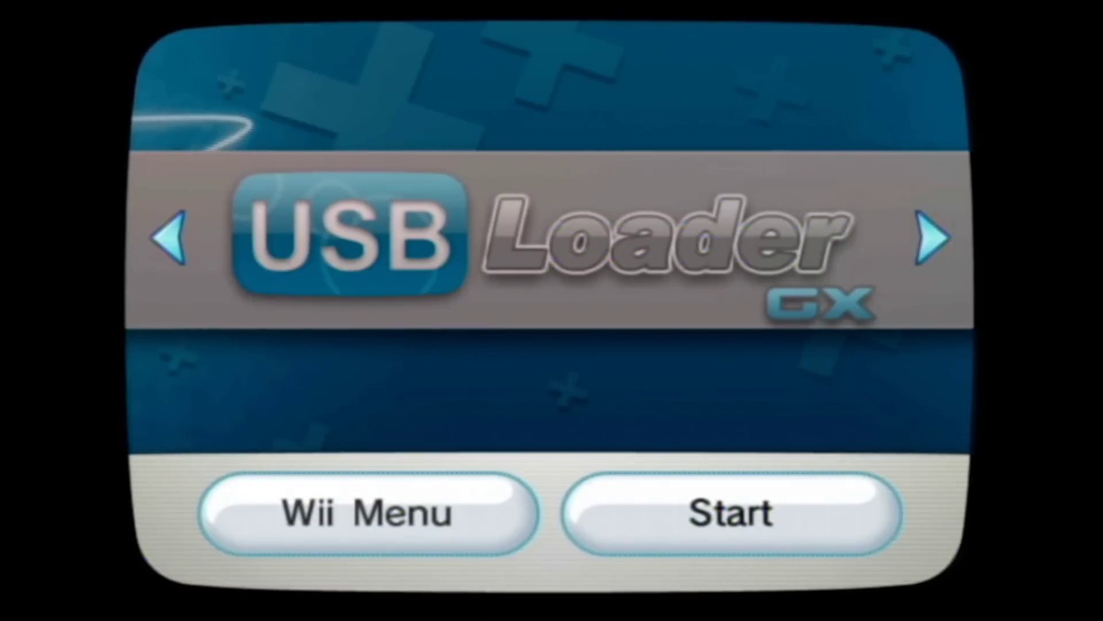